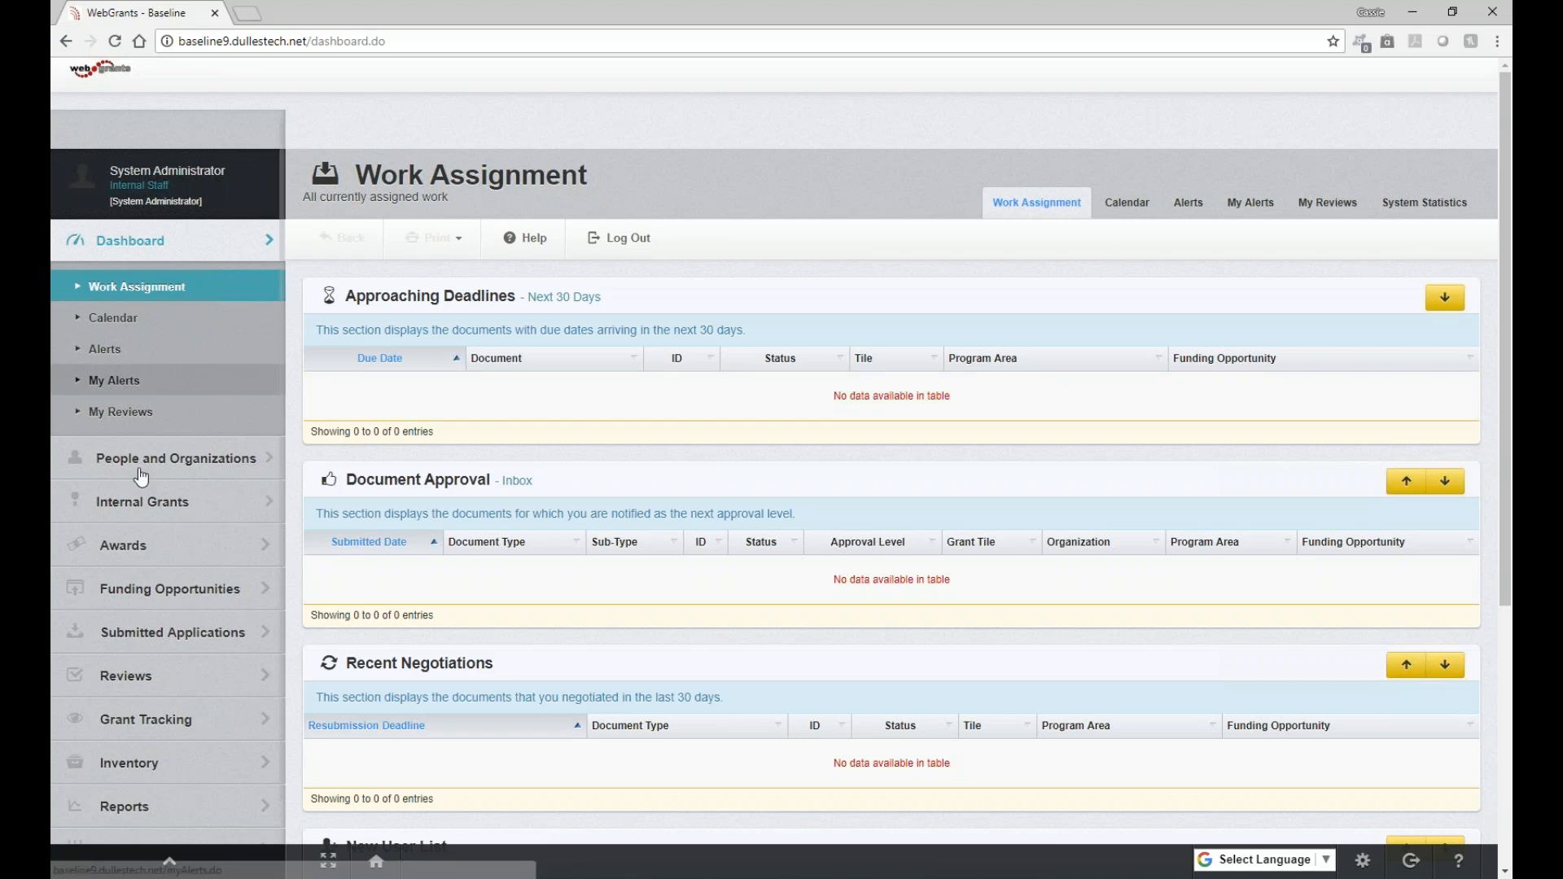
Open the Final Approval application list for the 00000 - Training Funding Opportunity
{"action": "left_click", "coordinate": [126, 676]}
{"action": "left_click", "coordinate": [147, 613]}
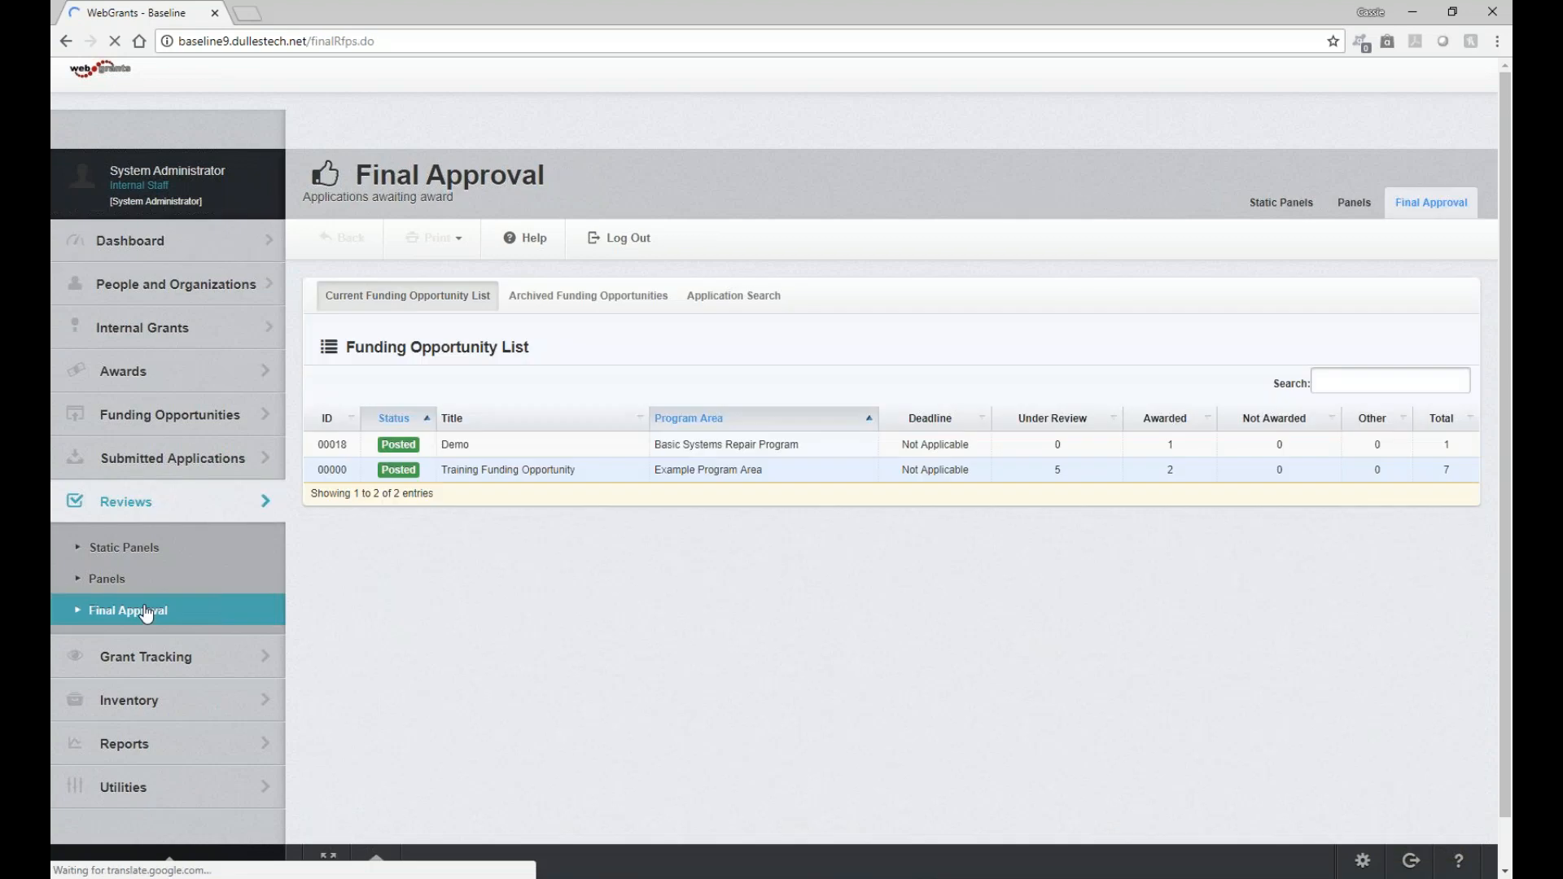
{"action": "left_click", "coordinate": [1066, 470]}
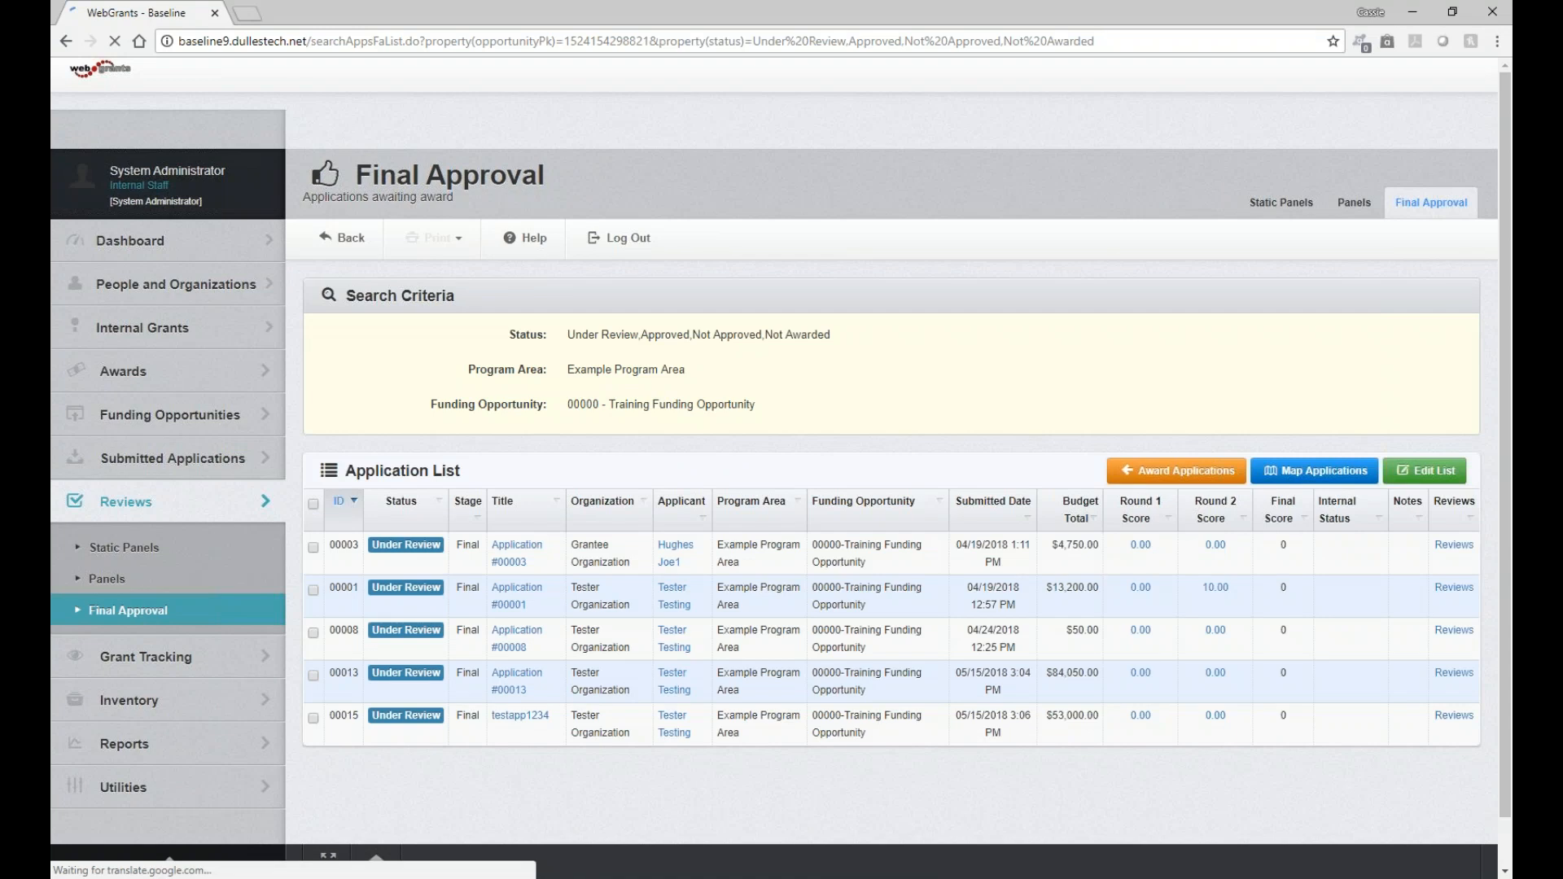
Edit the application list, set the status of application 00008 to Awarded, and save the list
{"action": "left_click", "coordinate": [1429, 471]}
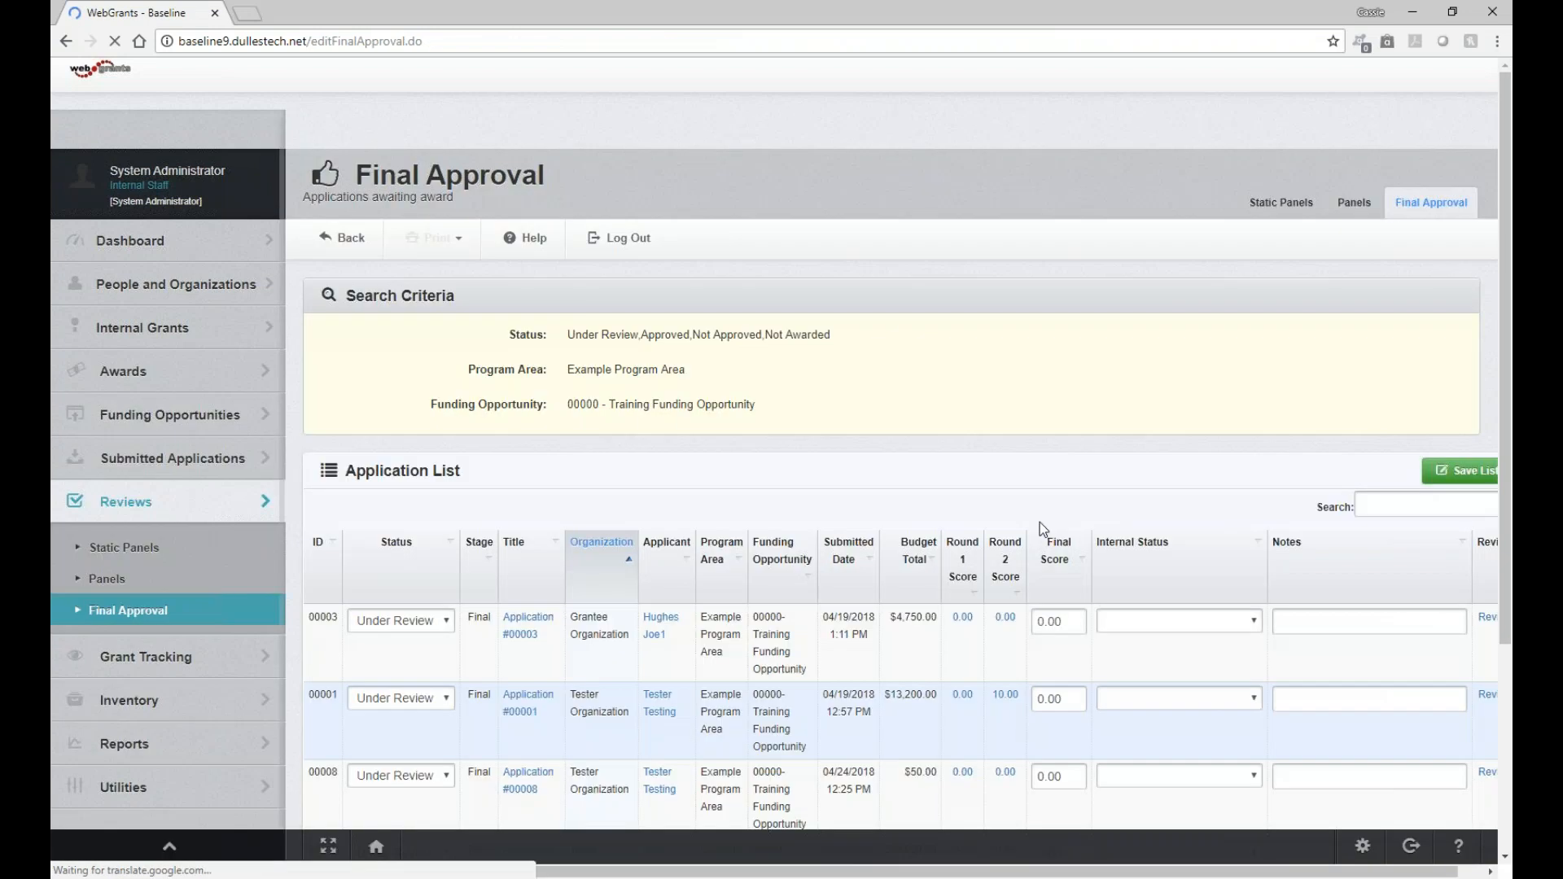
{"action": "scroll", "coordinate": [1039, 521], "scroll_direction": "down", "scroll_amount": 1}
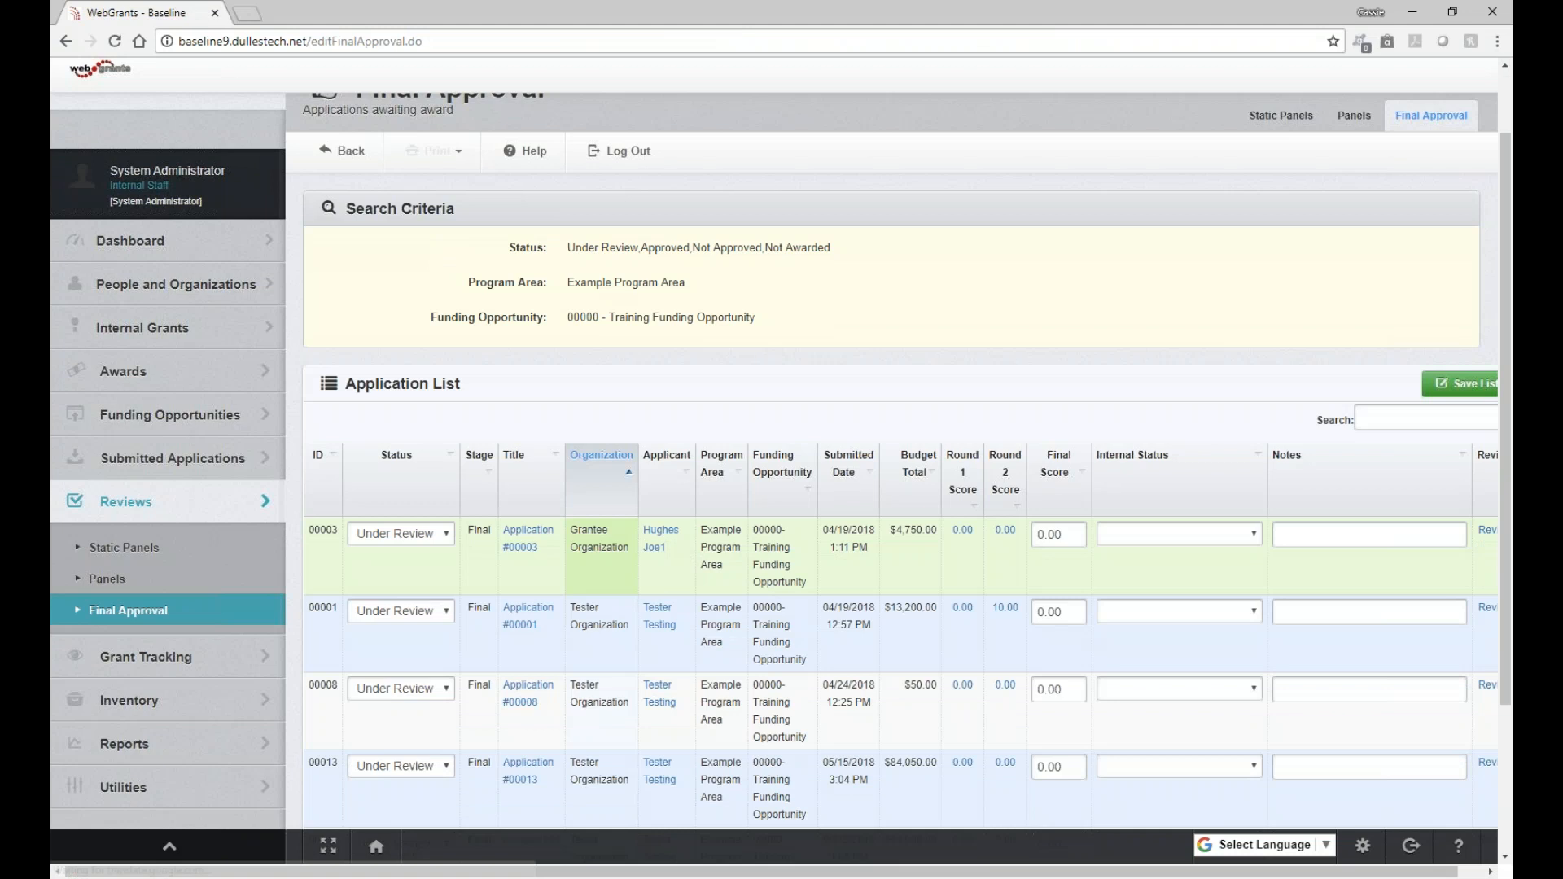
{"action": "scroll", "coordinate": [415, 448], "scroll_direction": "down", "scroll_amount": 1}
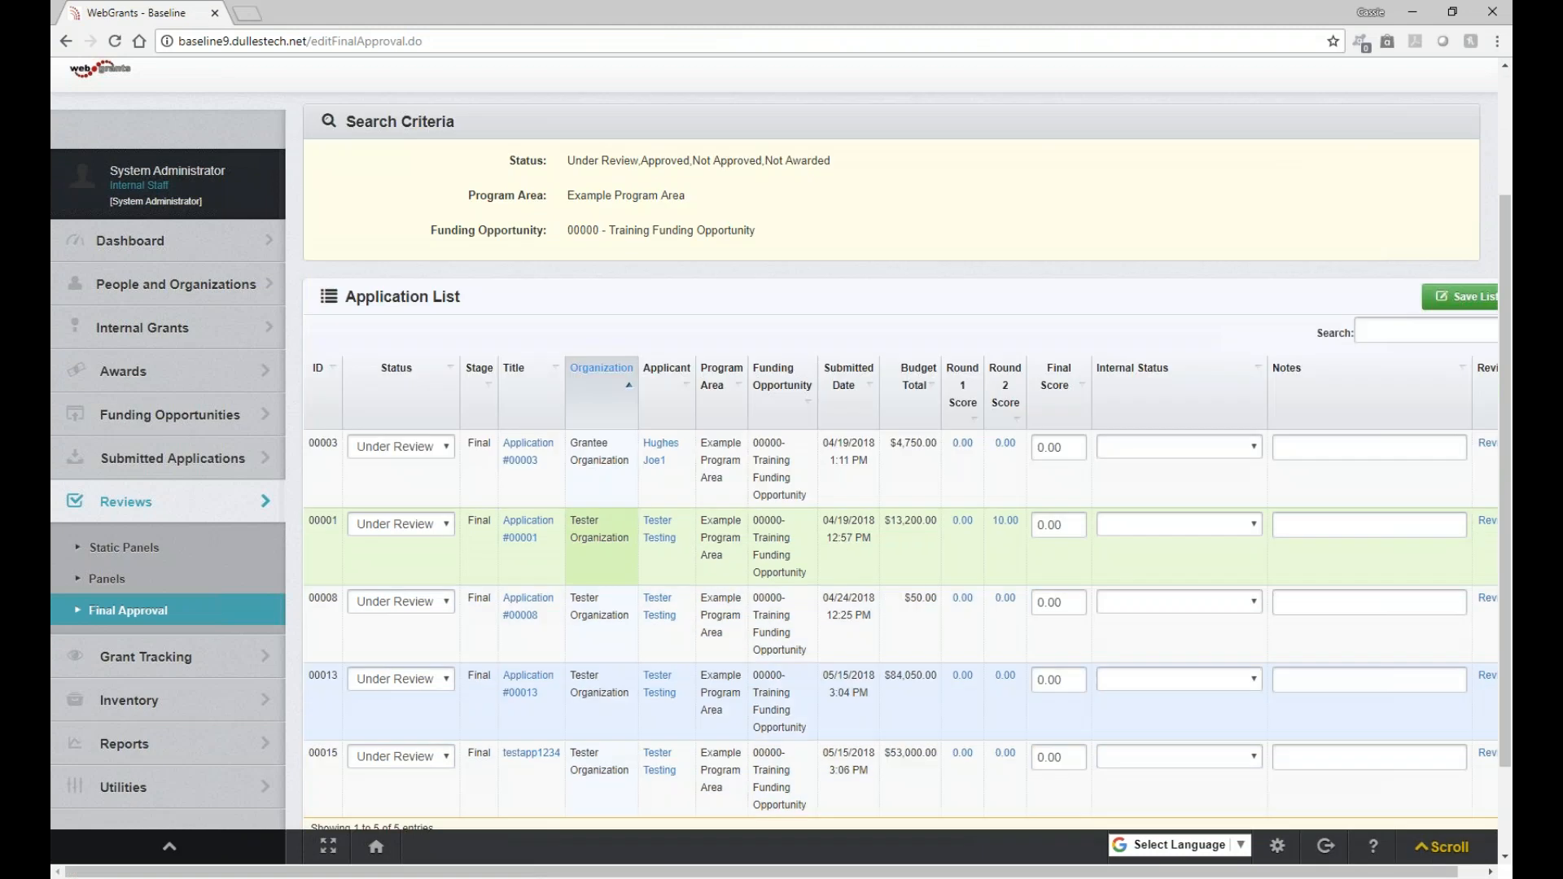
{"action": "left_click", "coordinate": [416, 448]}
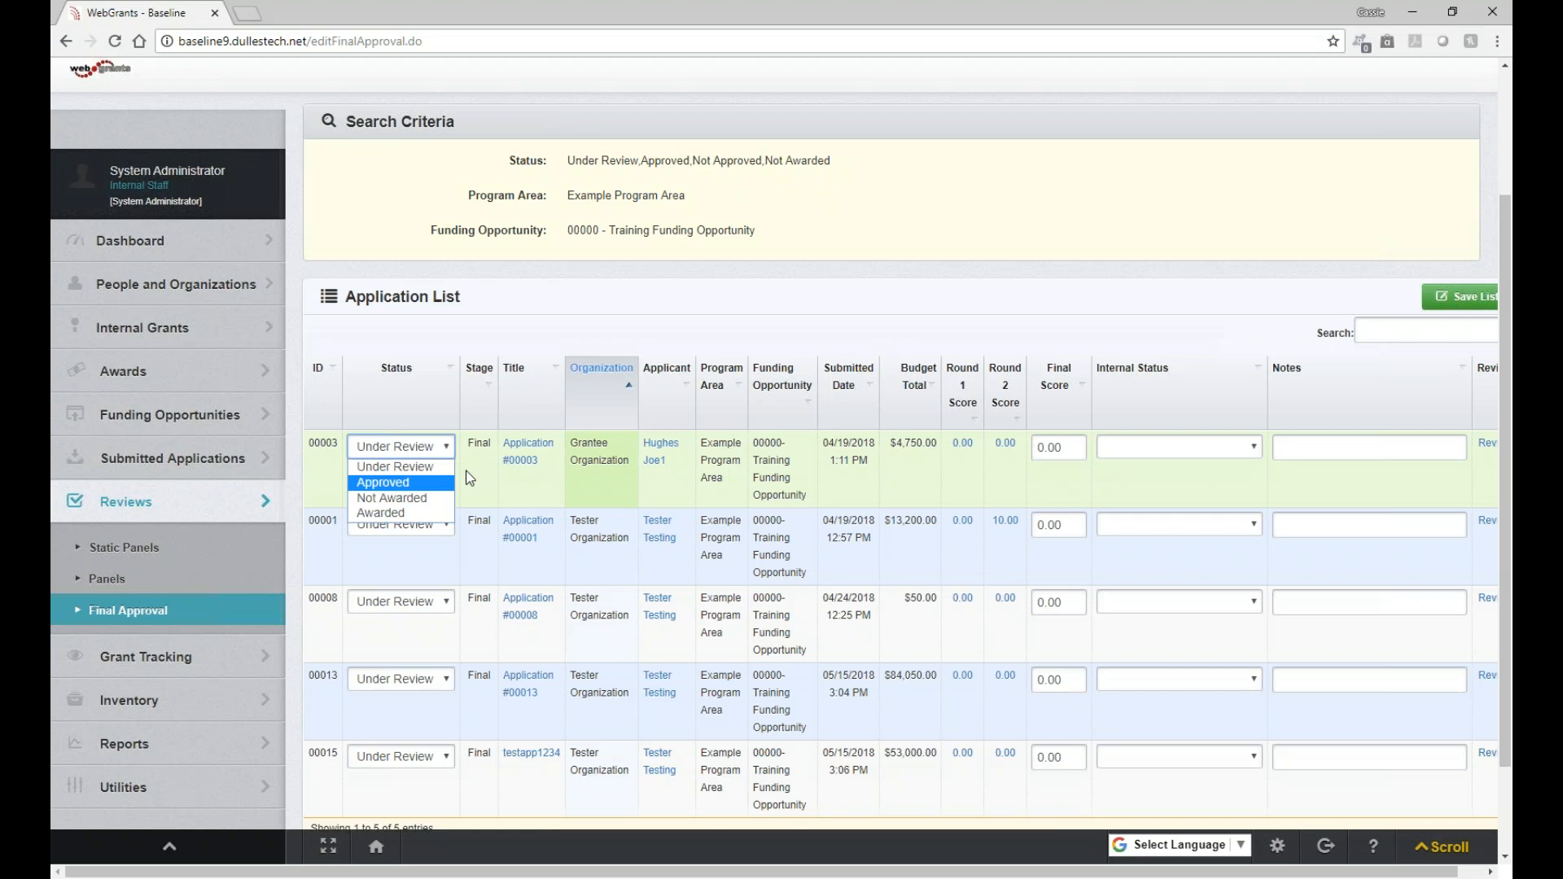
{"action": "left_click", "coordinate": [417, 476]}
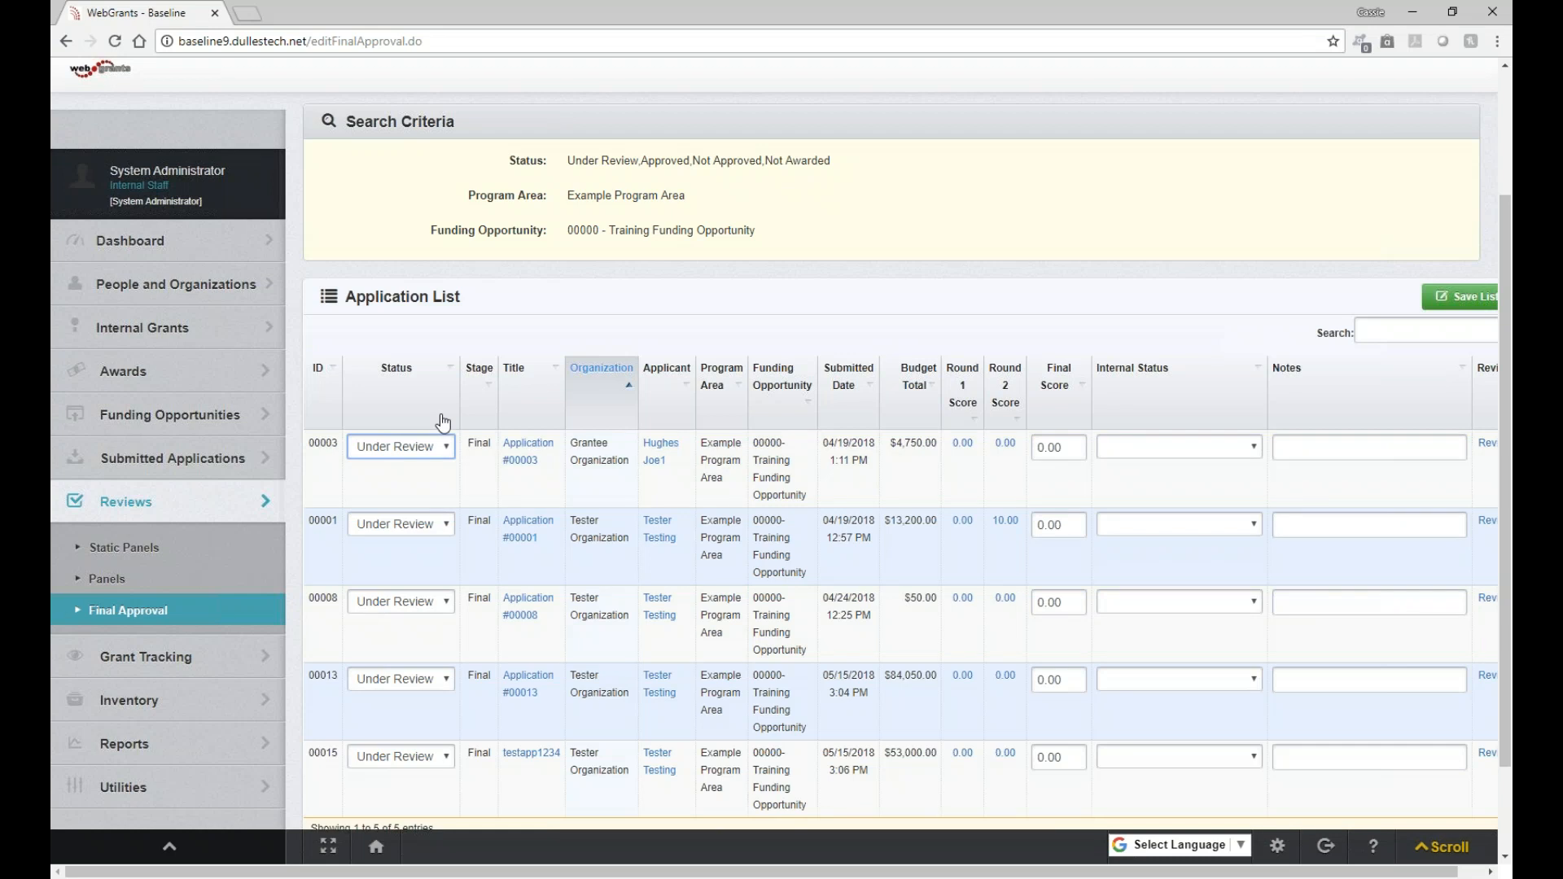
{"action": "left_click", "coordinate": [389, 610]}
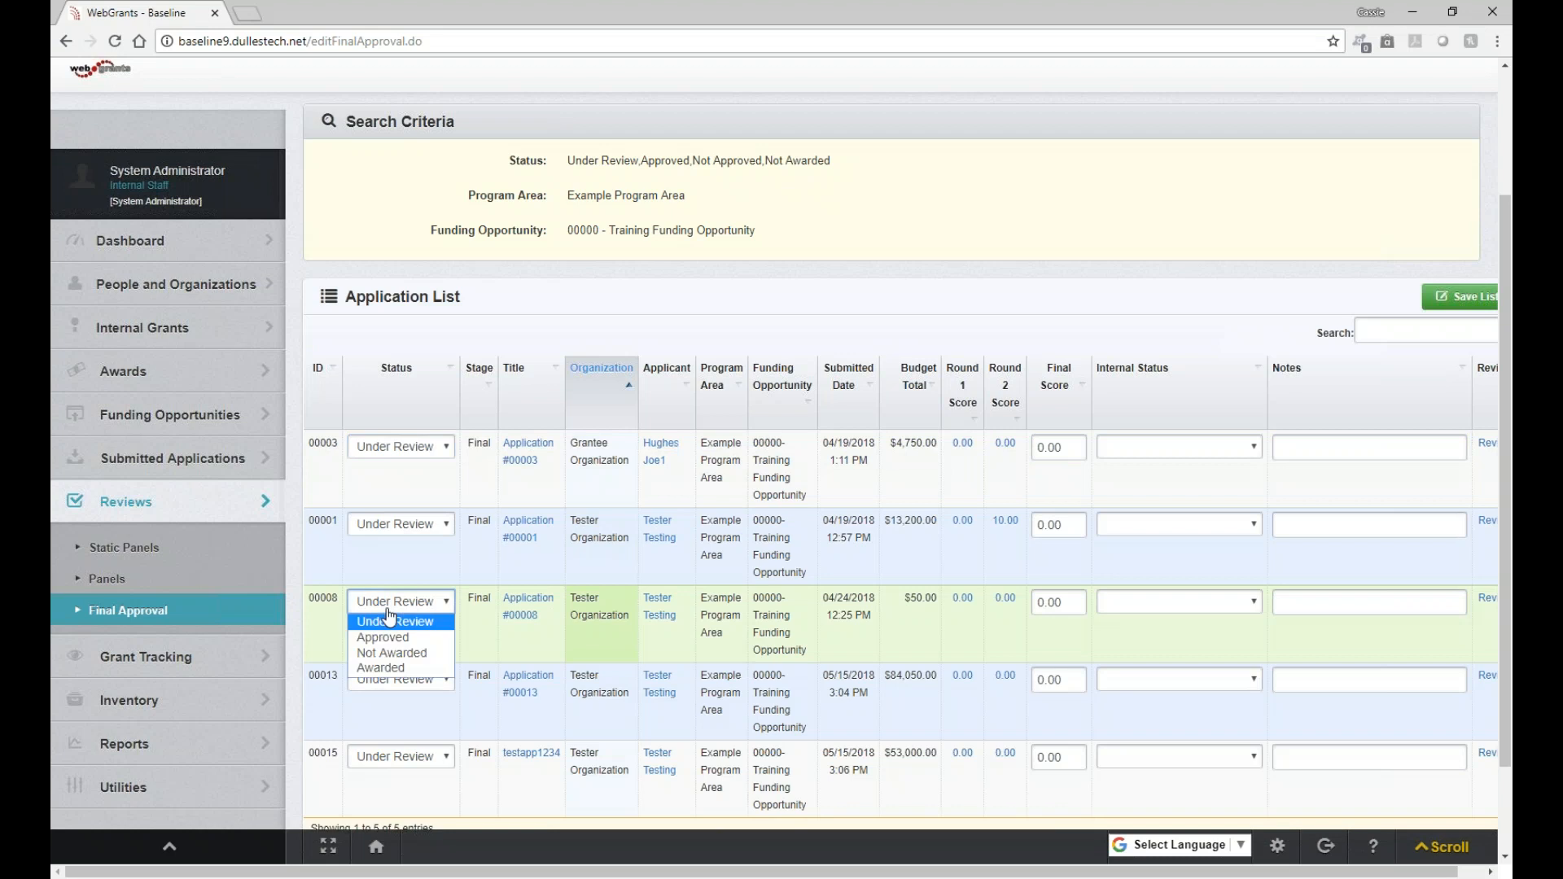
{"action": "left_click", "coordinate": [372, 669]}
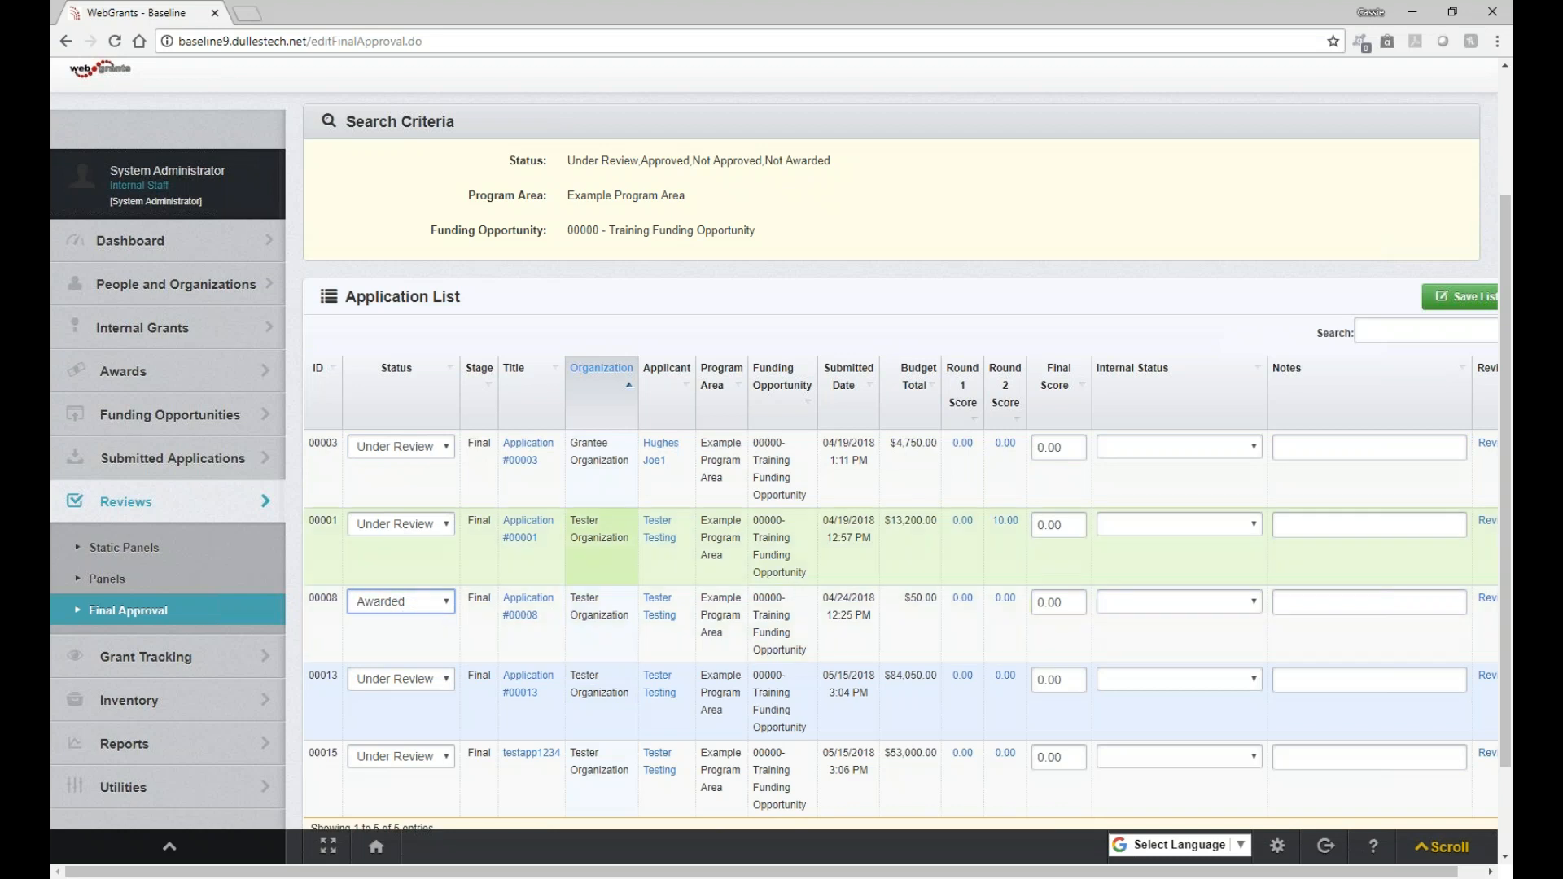
{"action": "left_click", "coordinate": [1459, 296]}
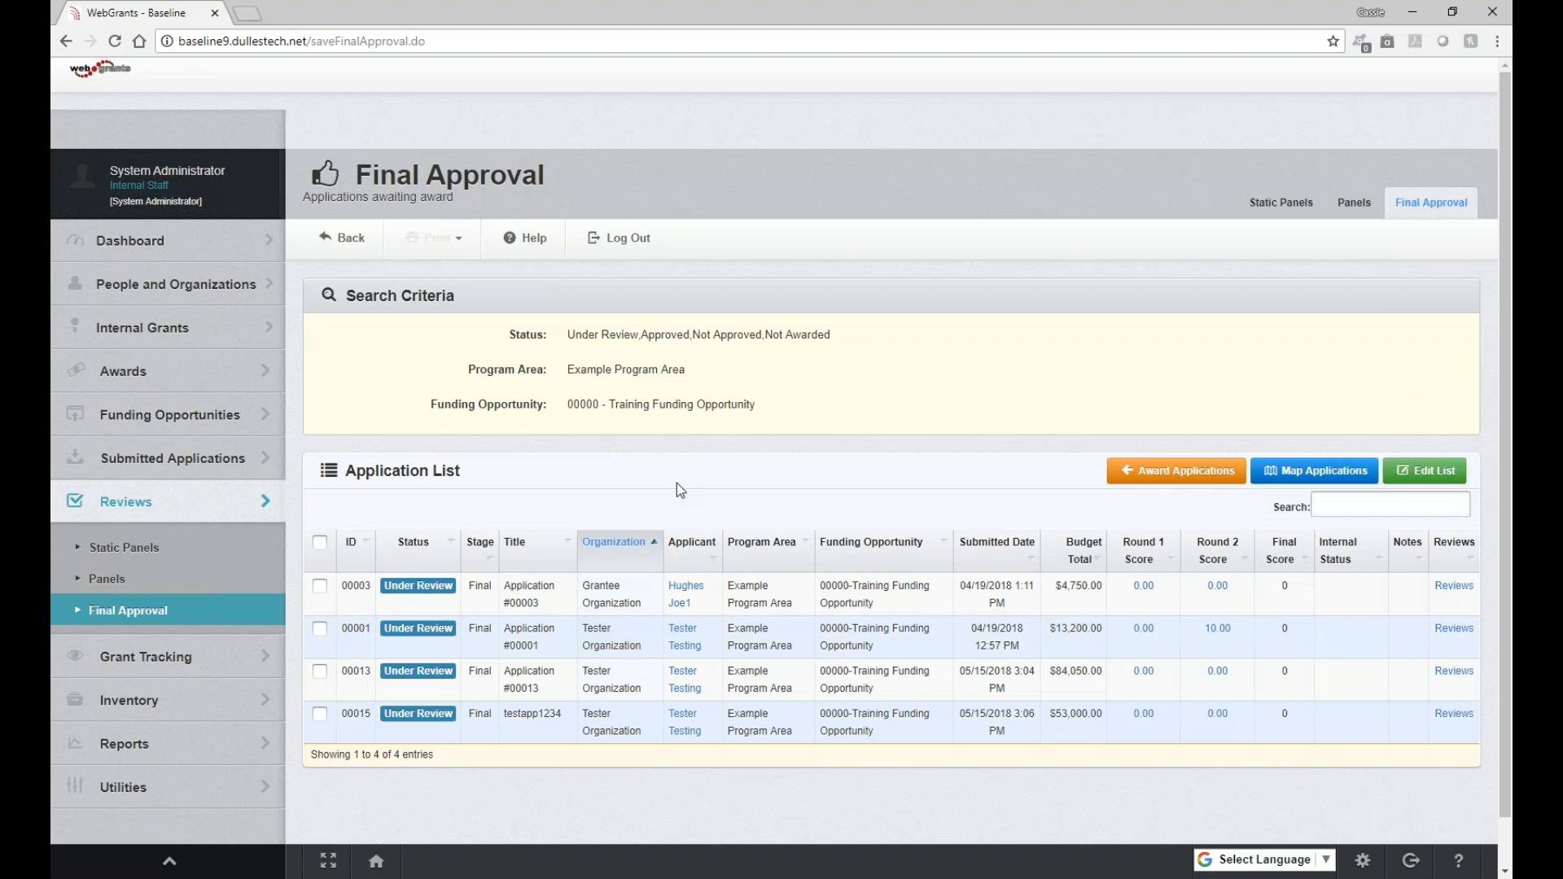
Search Grant Tracking for grant number 00008
{"action": "left_click", "coordinate": [201, 661]}
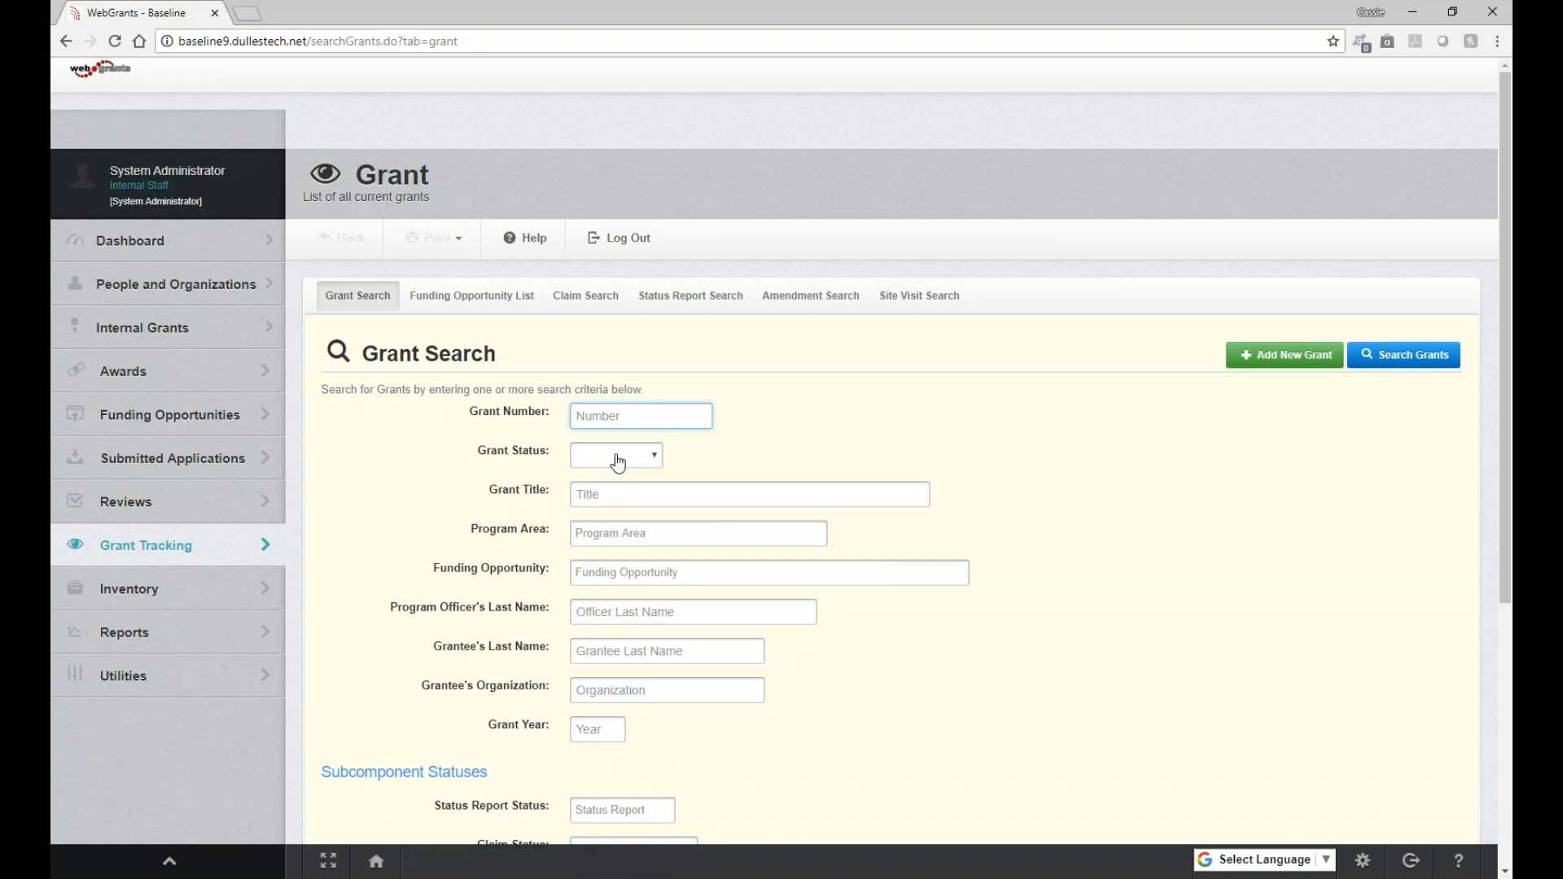
{"action": "type", "text": "00003"}
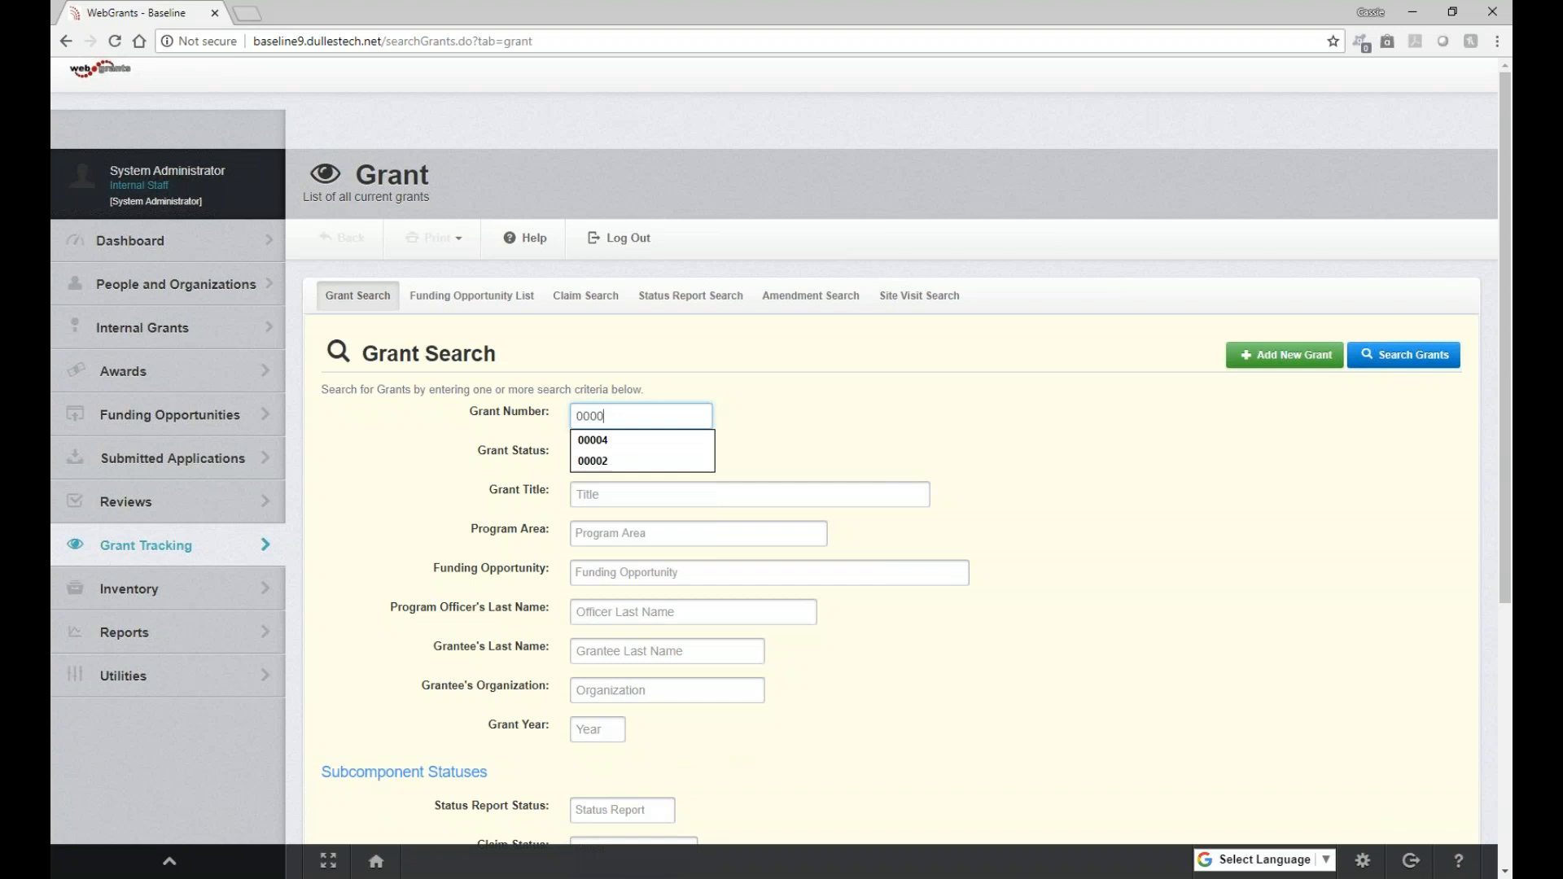
{"action": "left_click", "coordinate": [1417, 370]}
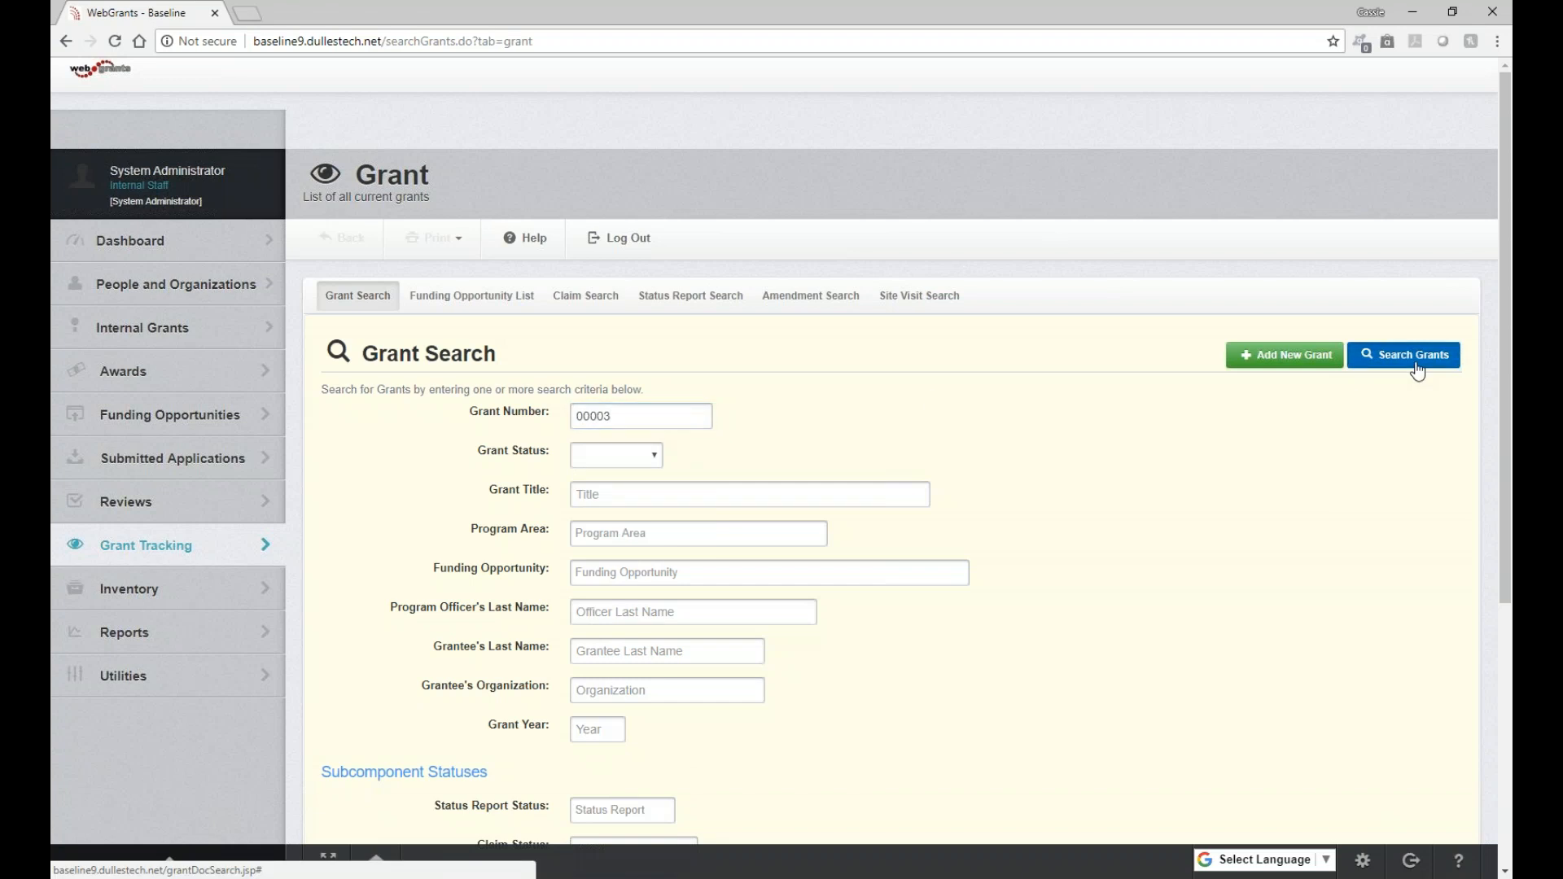
{"action": "left_click", "coordinate": [663, 409]}
{"action": "key", "text": "BackSpace"}
{"action": "type", "text": "8"}
{"action": "left_click", "coordinate": [1420, 356]}
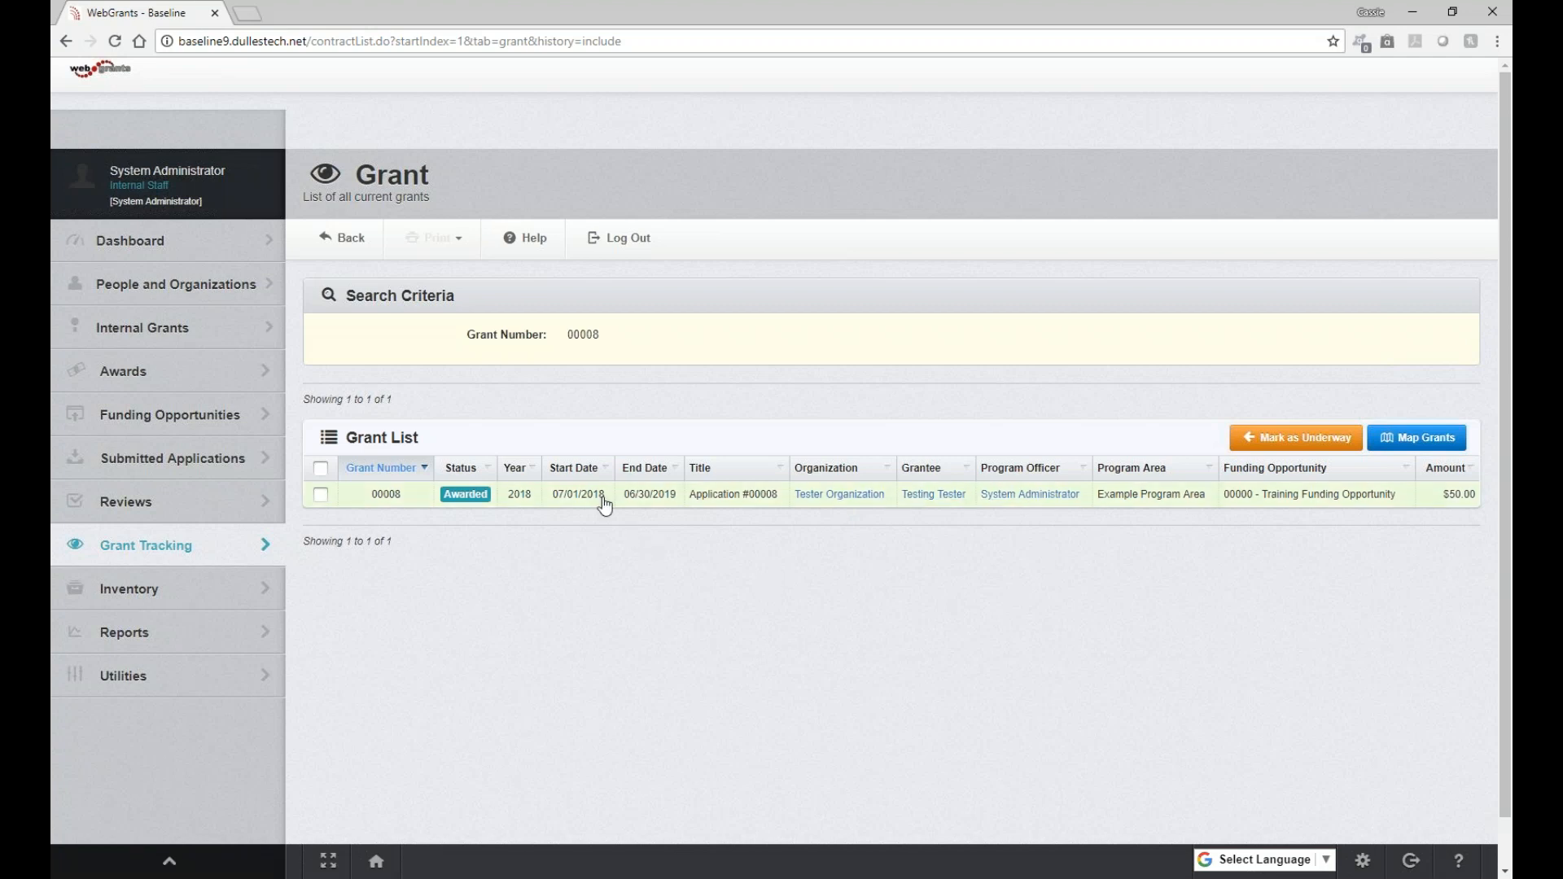
Open the grant for Application #00008 and examine its list of grant components
{"action": "left_click", "coordinate": [747, 502]}
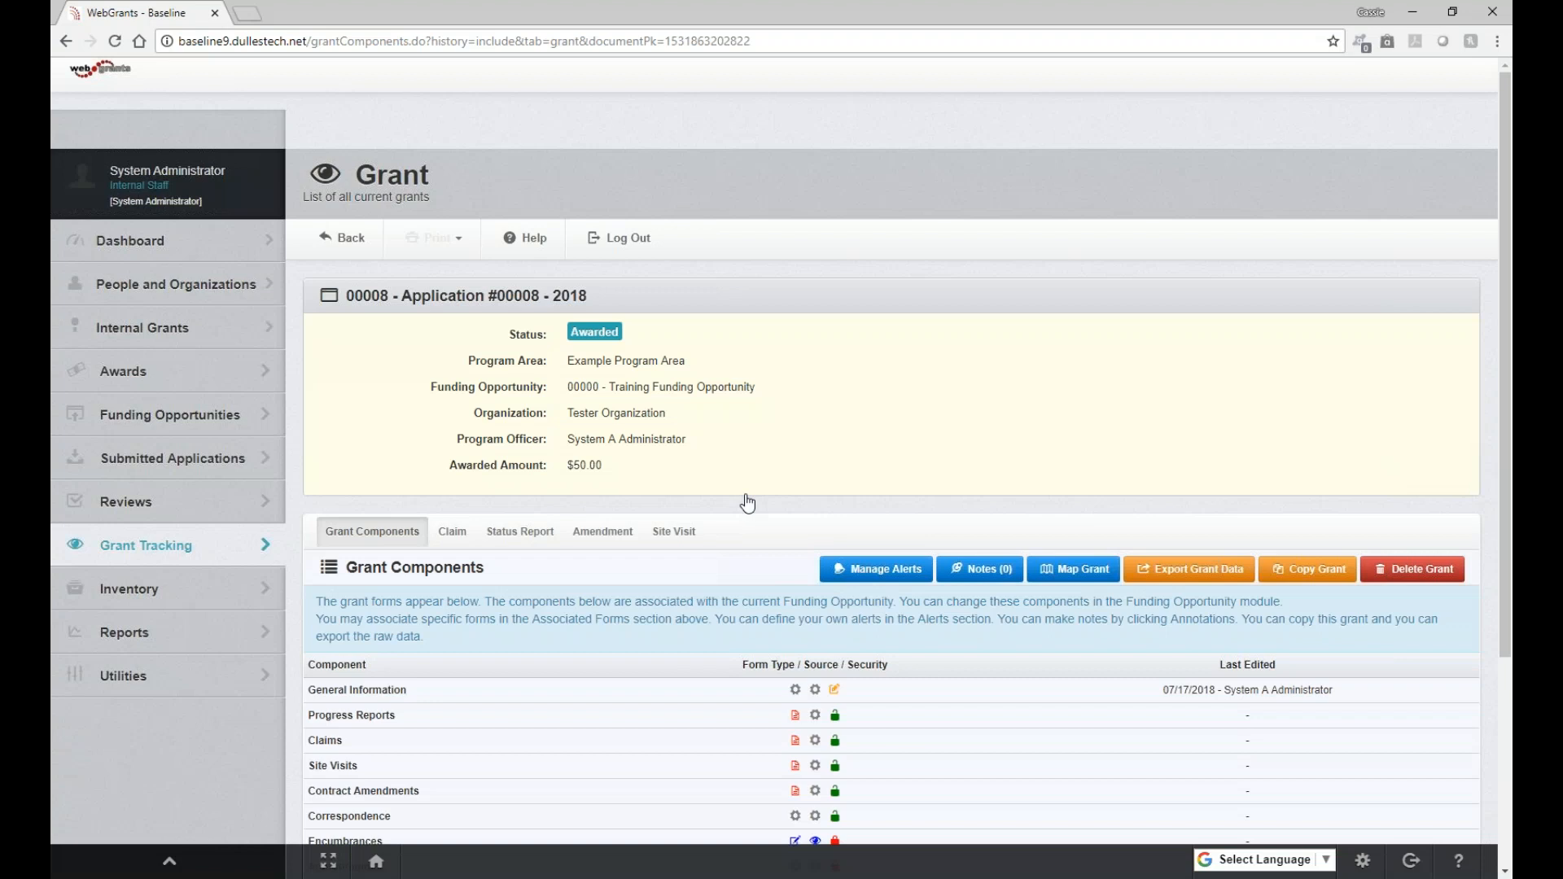
{"action": "scroll", "coordinate": [747, 502], "scroll_direction": "down", "scroll_amount": 1}
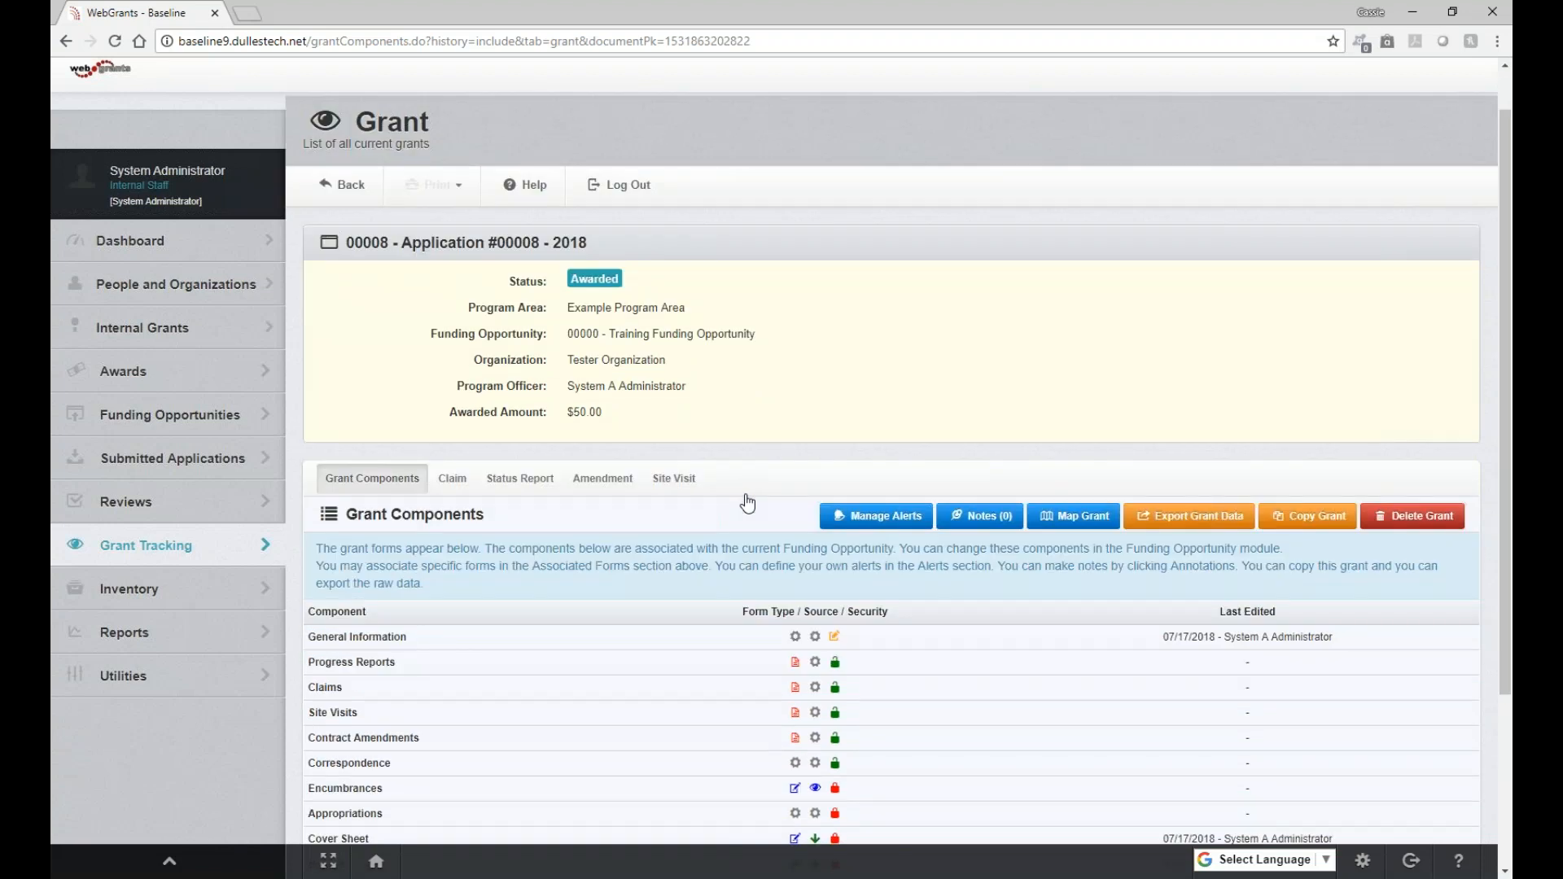
{"action": "scroll", "coordinate": [747, 502], "scroll_direction": "down", "scroll_amount": 1}
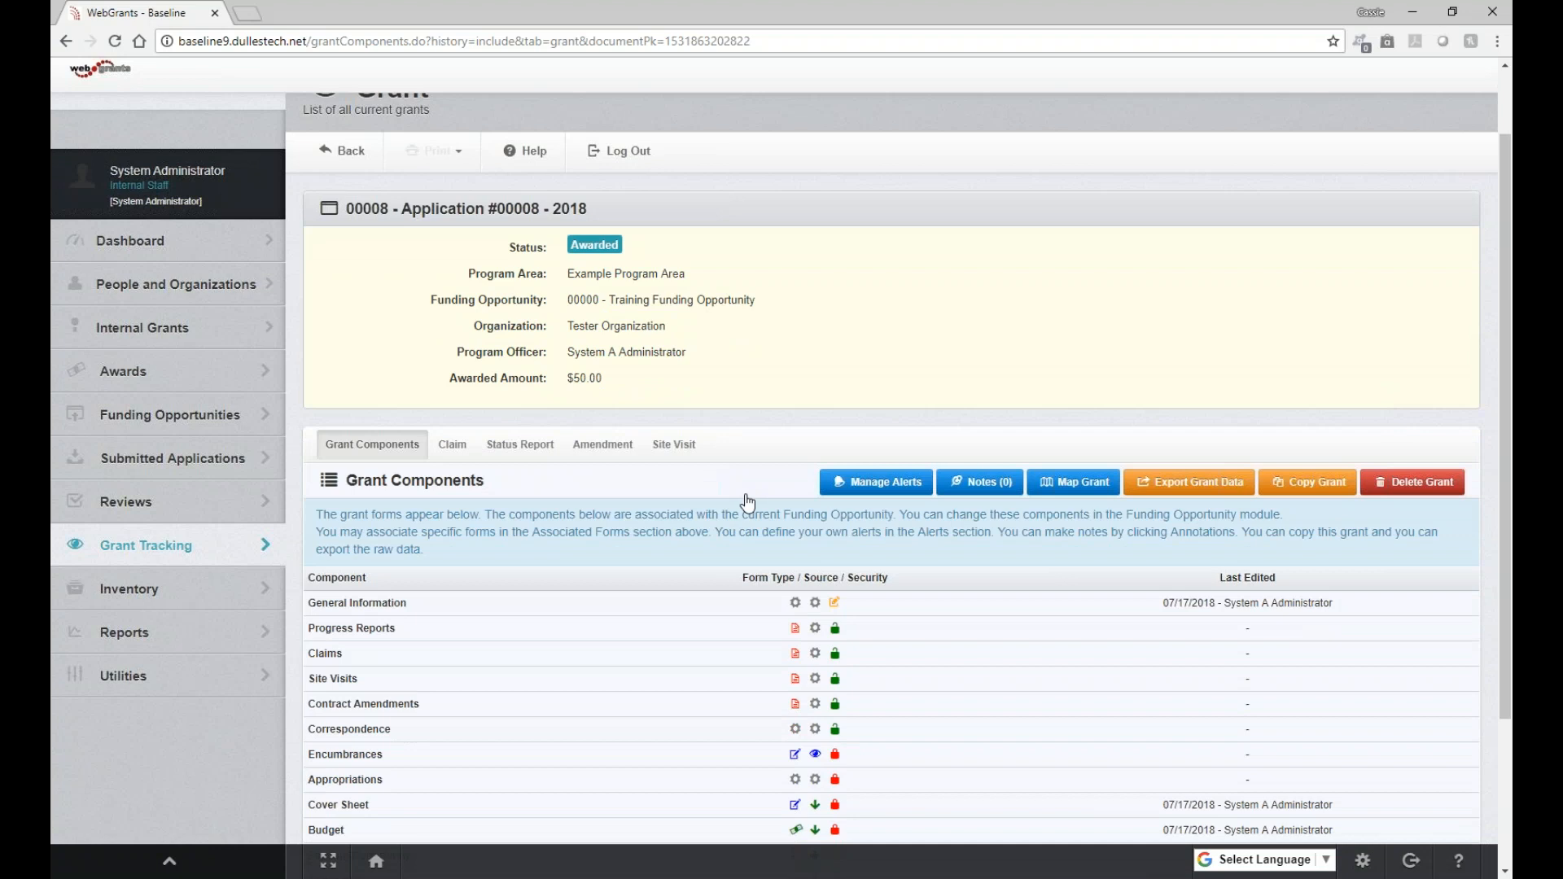
{"action": "scroll", "coordinate": [747, 502], "scroll_direction": "down", "scroll_amount": 3}
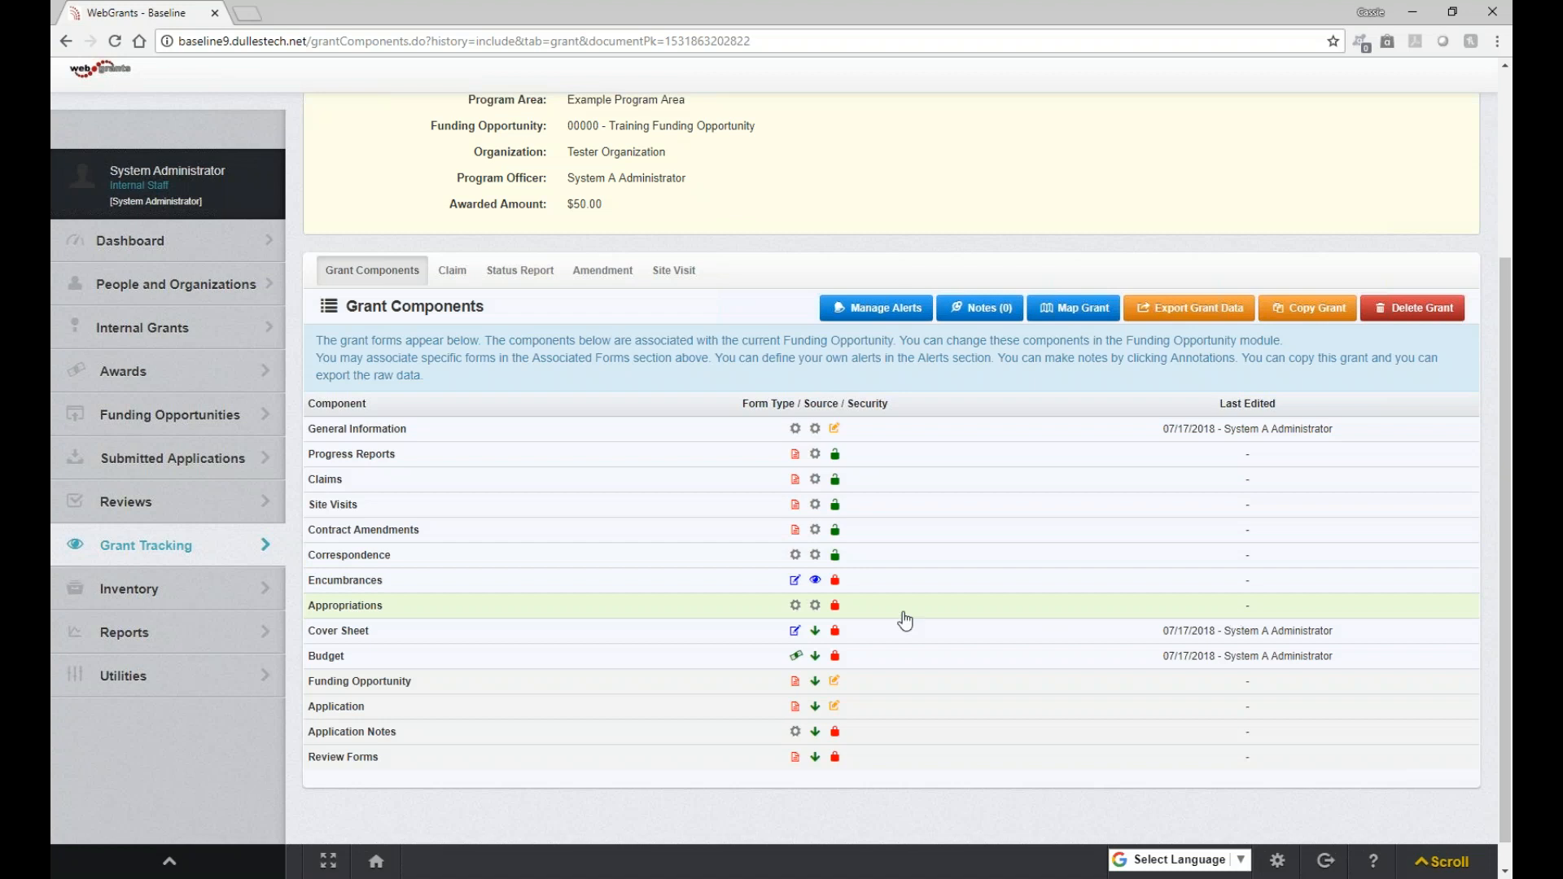
Review the grant's Budget component, including its justification, and return to the grant details
{"action": "left_click", "coordinate": [356, 664]}
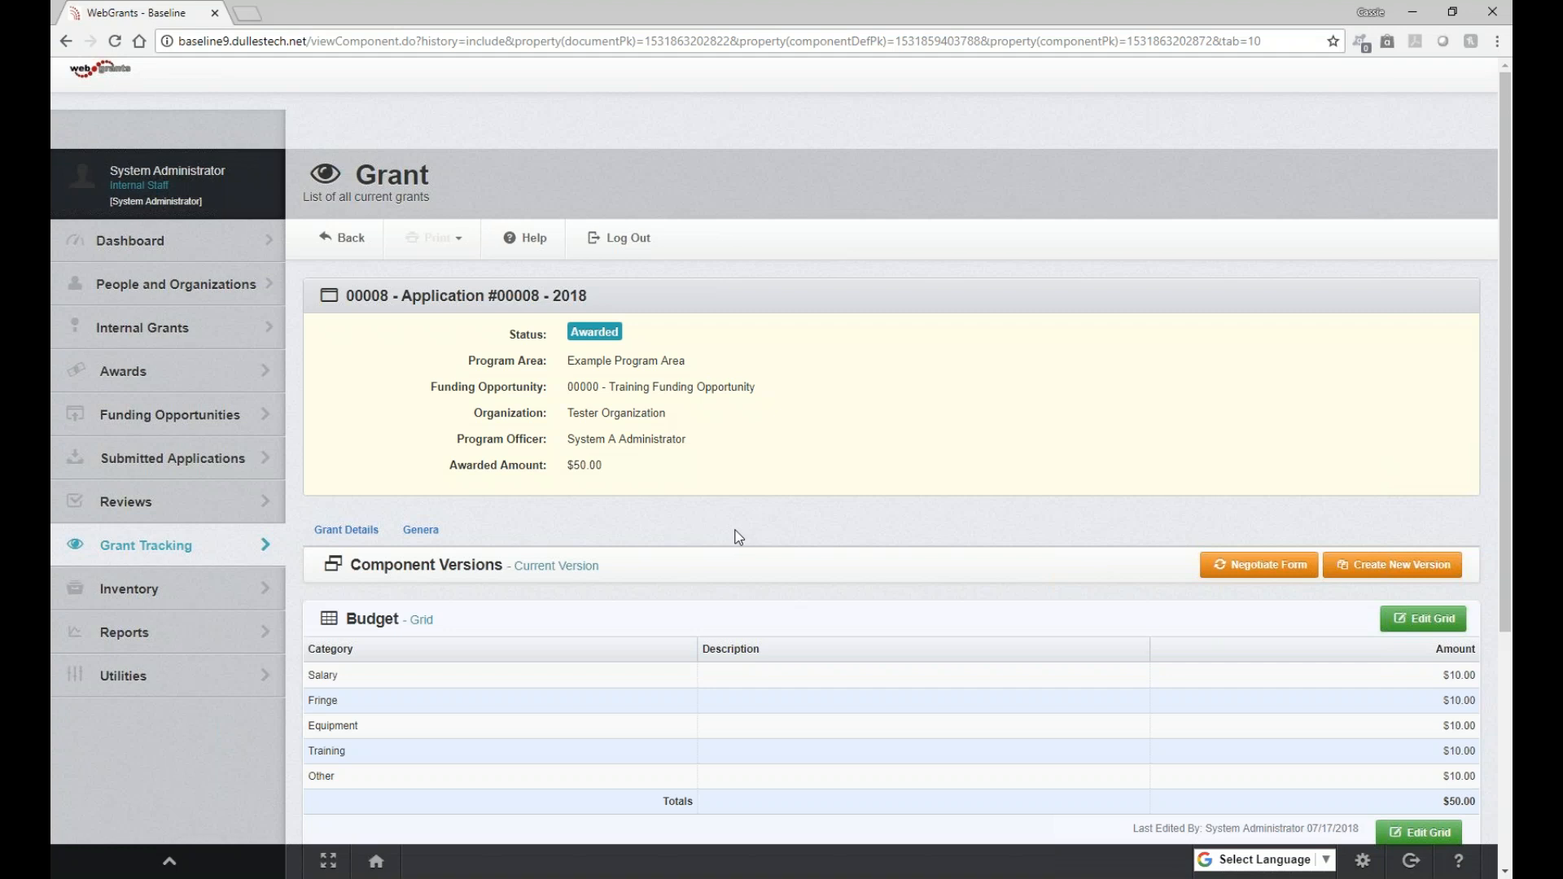
{"action": "scroll", "coordinate": [738, 537], "scroll_direction": "down", "scroll_amount": 1}
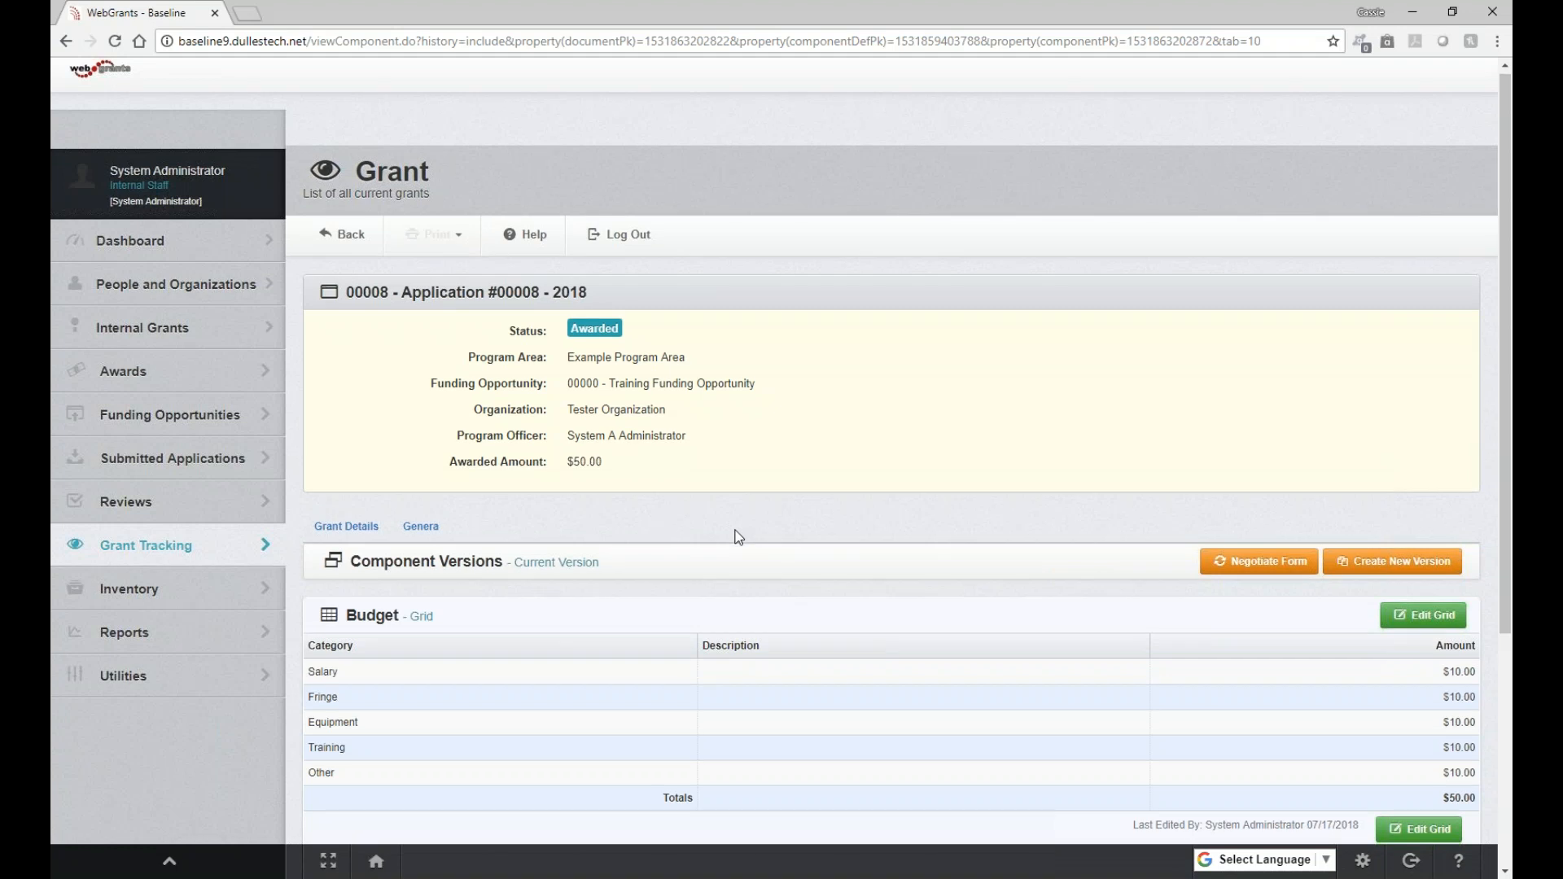
{"action": "scroll", "coordinate": [738, 537], "scroll_direction": "down", "scroll_amount": 3}
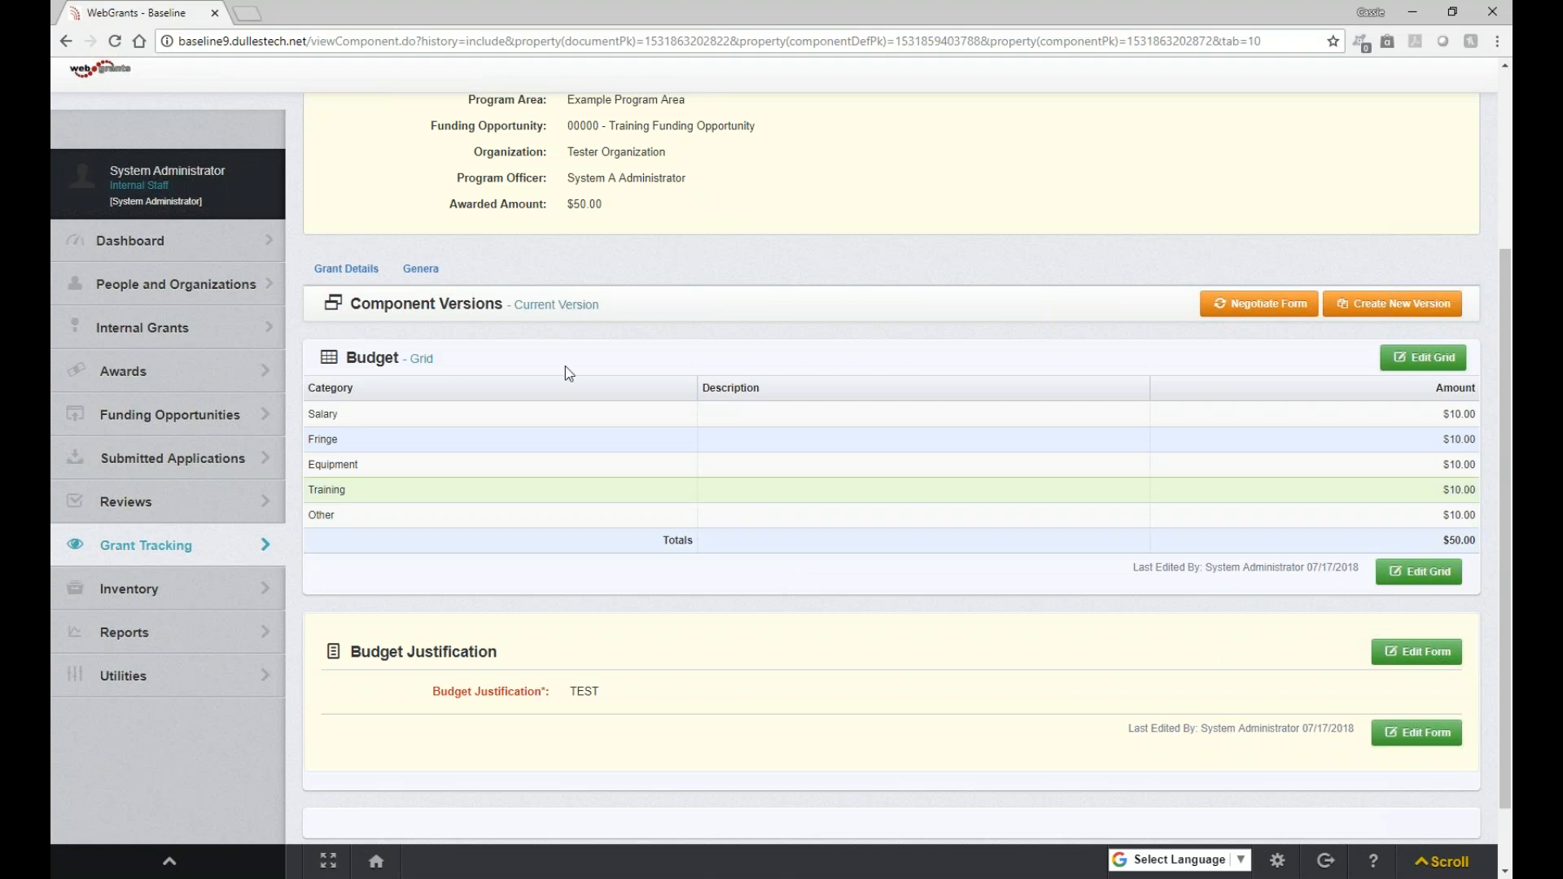
{"action": "left_click", "coordinate": [341, 277]}
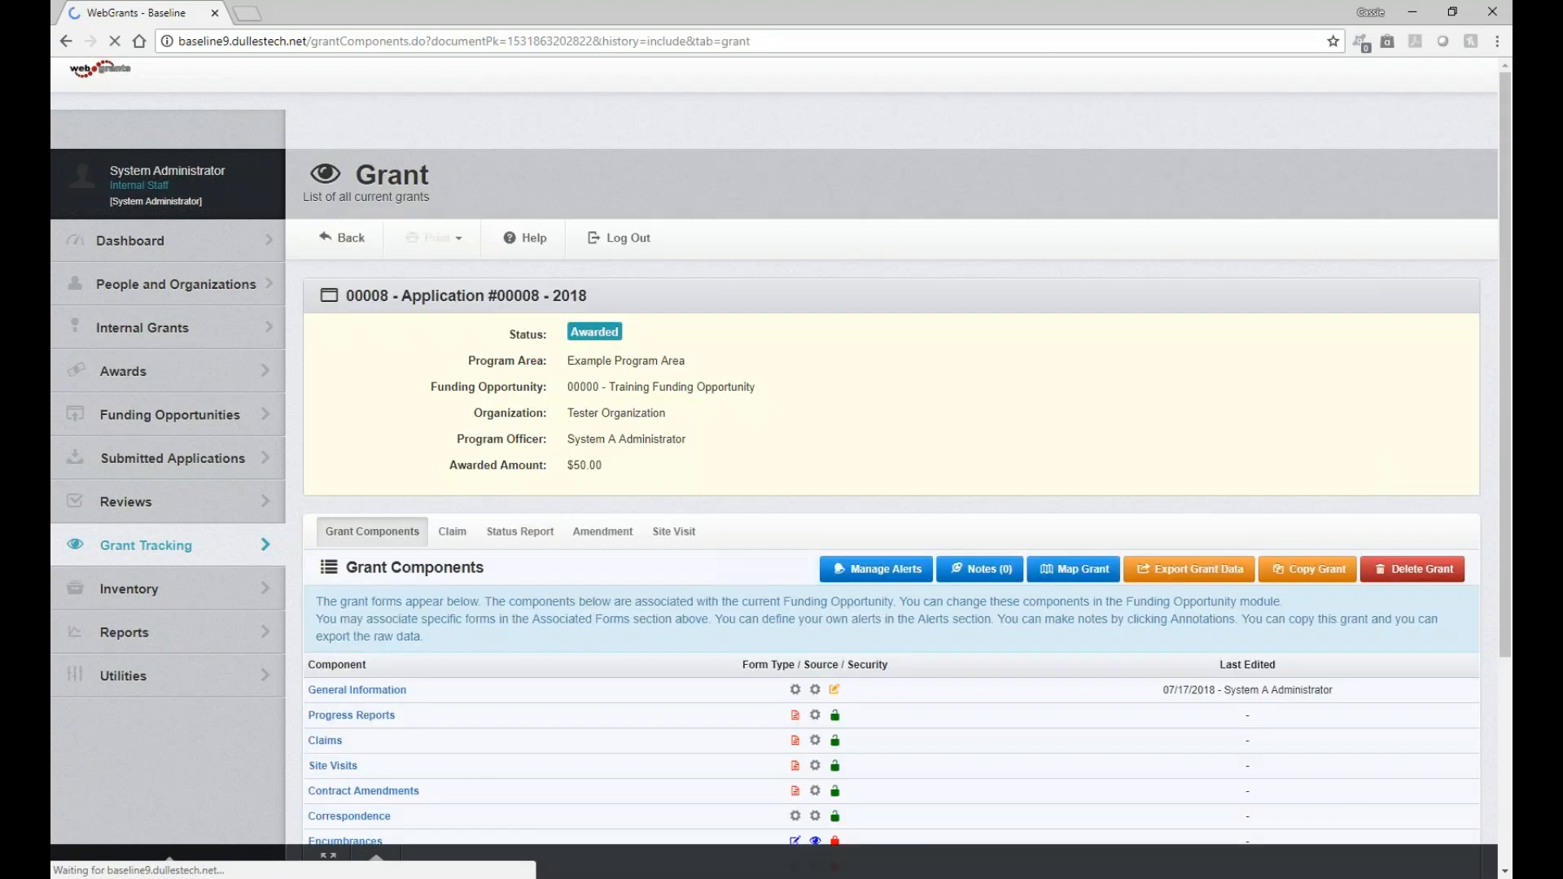
View the grant's Cover Sheet component and return to the component list
{"action": "scroll", "coordinate": [480, 593], "scroll_direction": "down", "scroll_amount": 2}
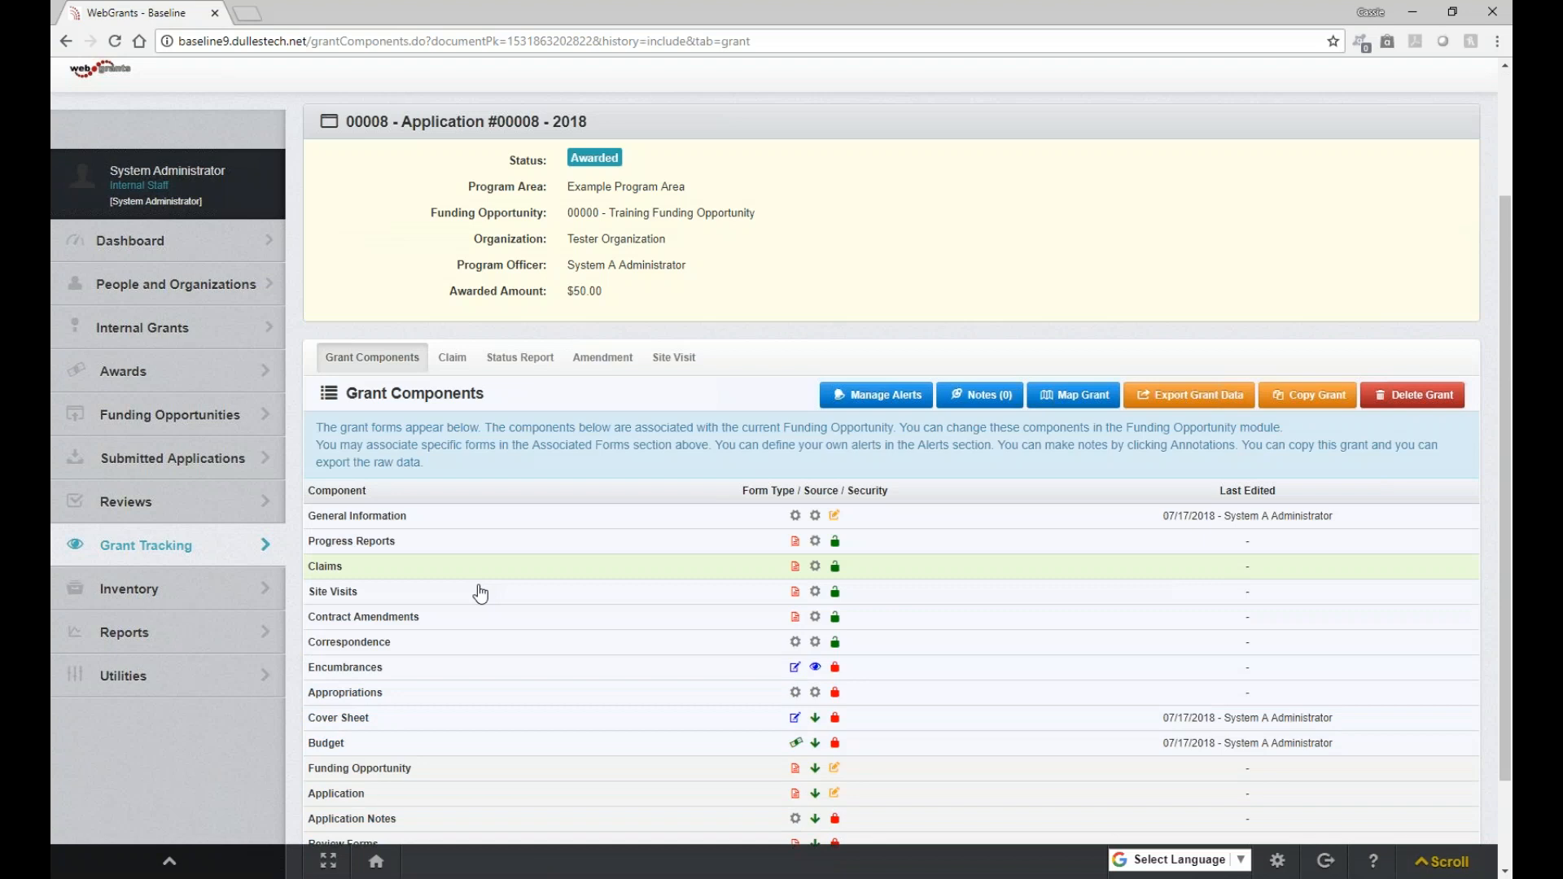
{"action": "left_click", "coordinate": [561, 718]}
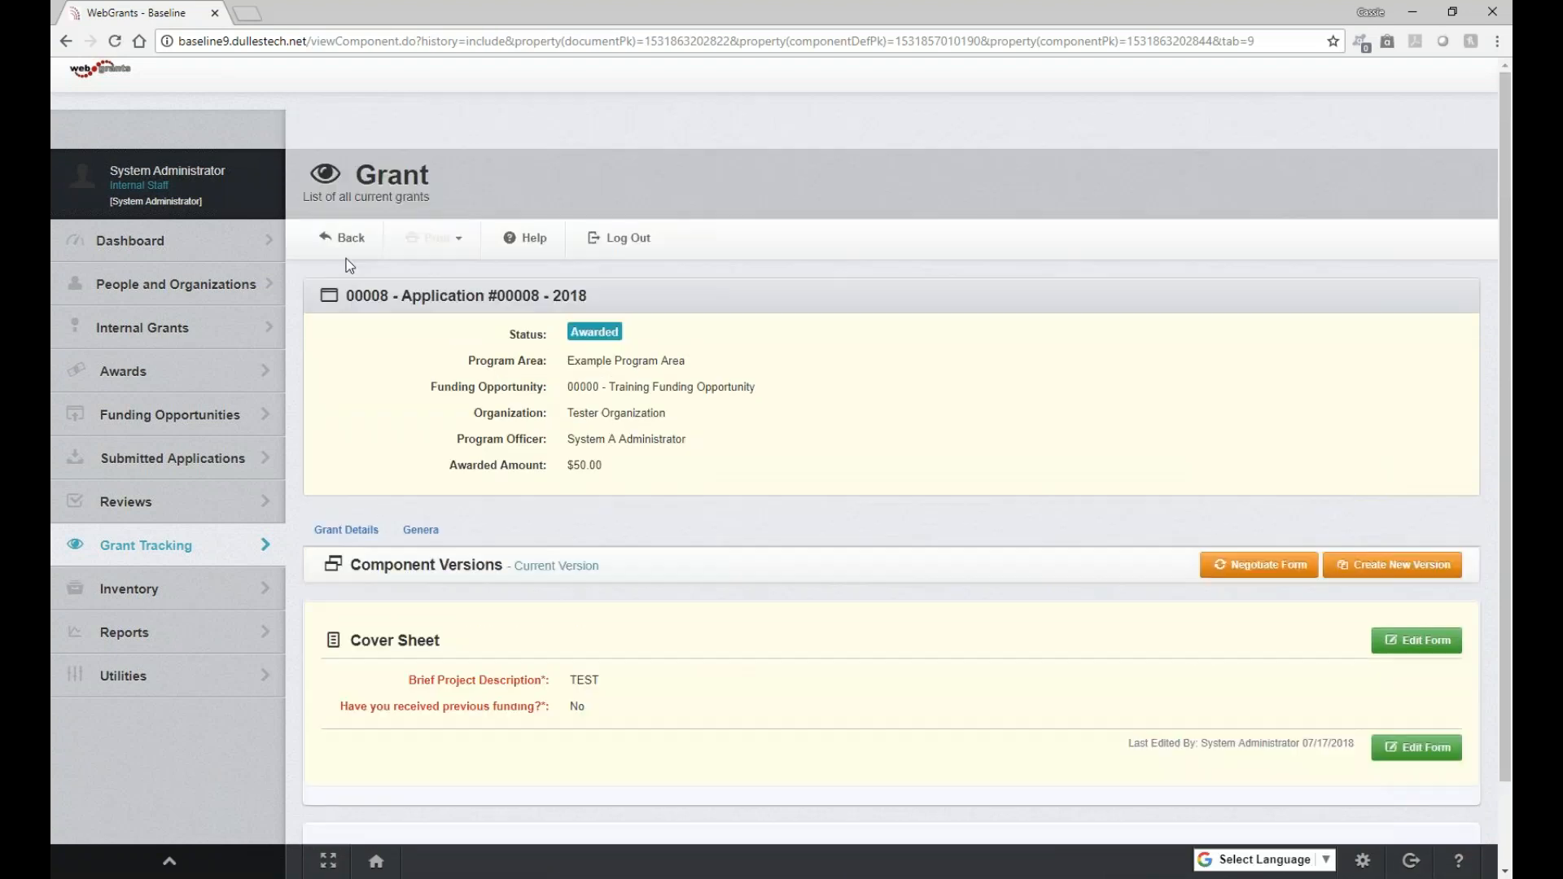
{"action": "left_click", "coordinate": [347, 243]}
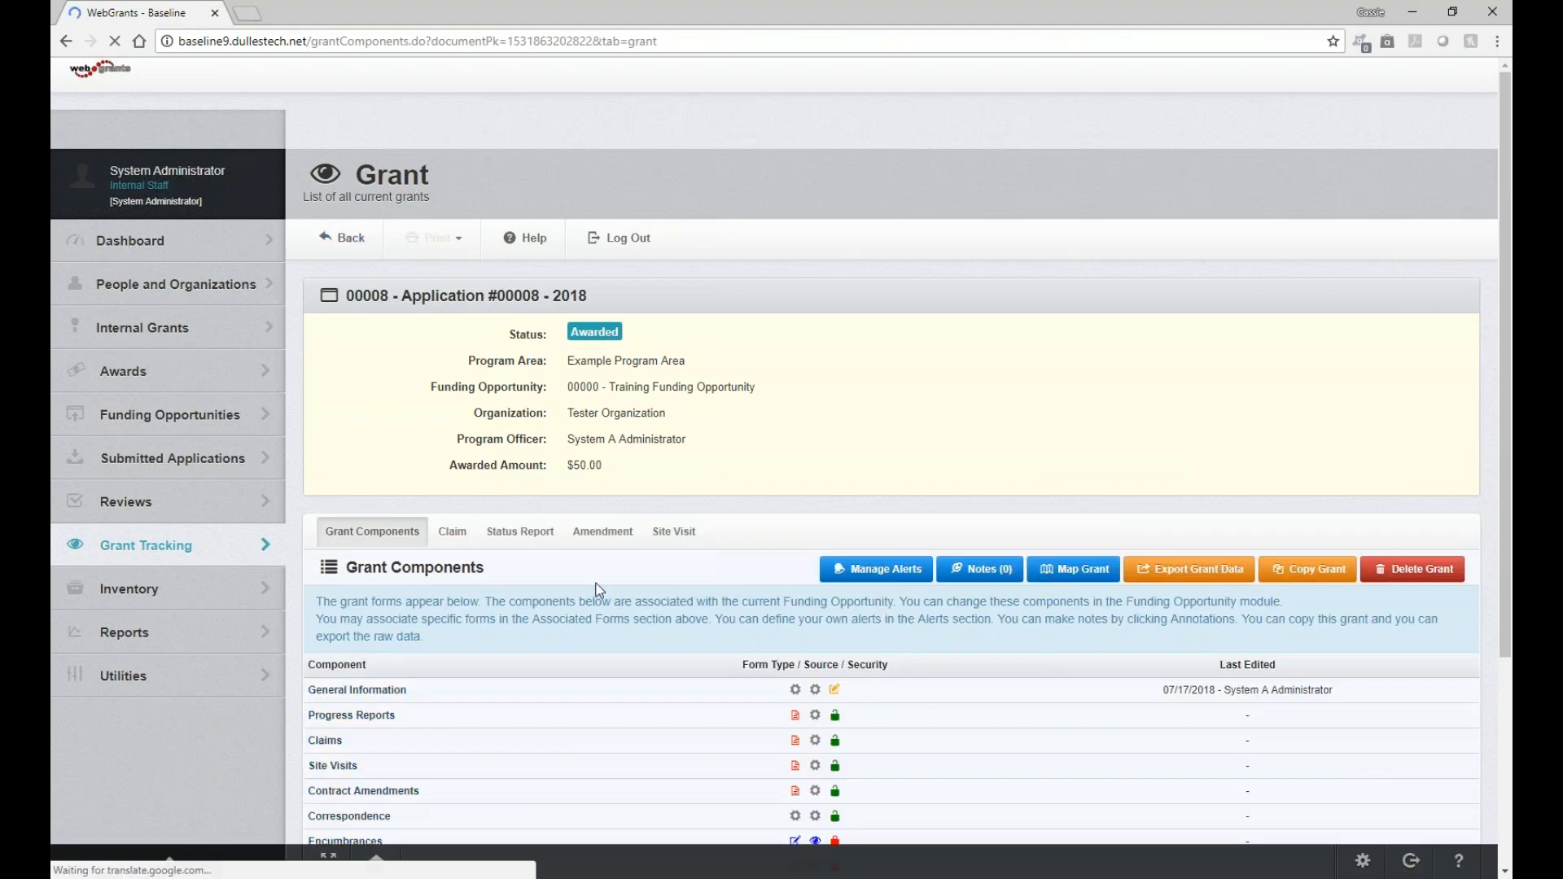
Open the grant's General Information component and review its fields
{"action": "left_click", "coordinate": [396, 689]}
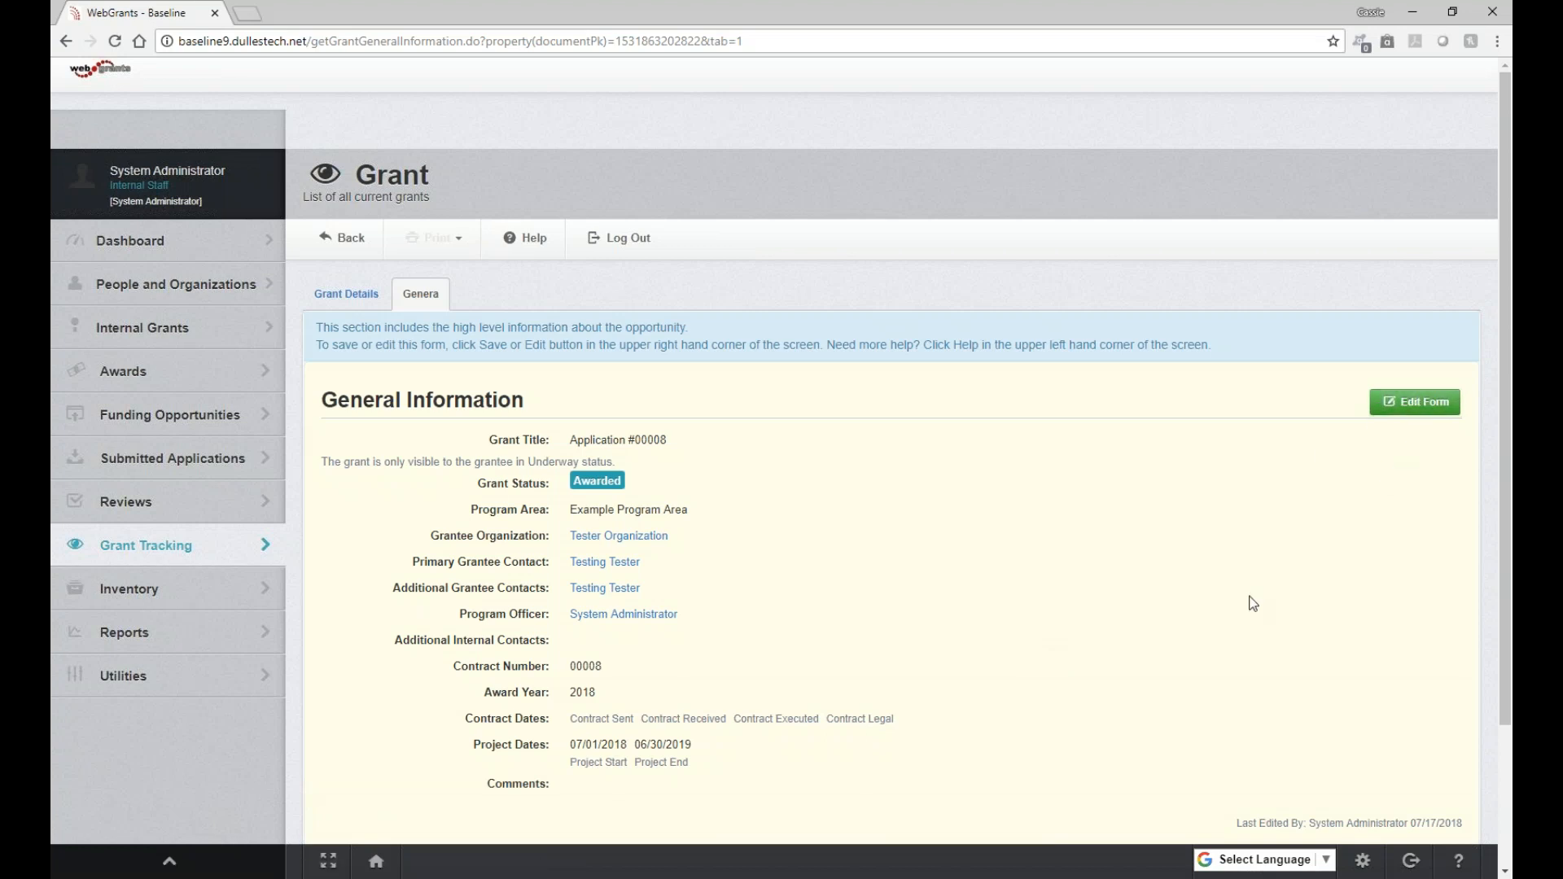
{"action": "scroll", "coordinate": [1252, 603], "scroll_direction": "down", "scroll_amount": 1}
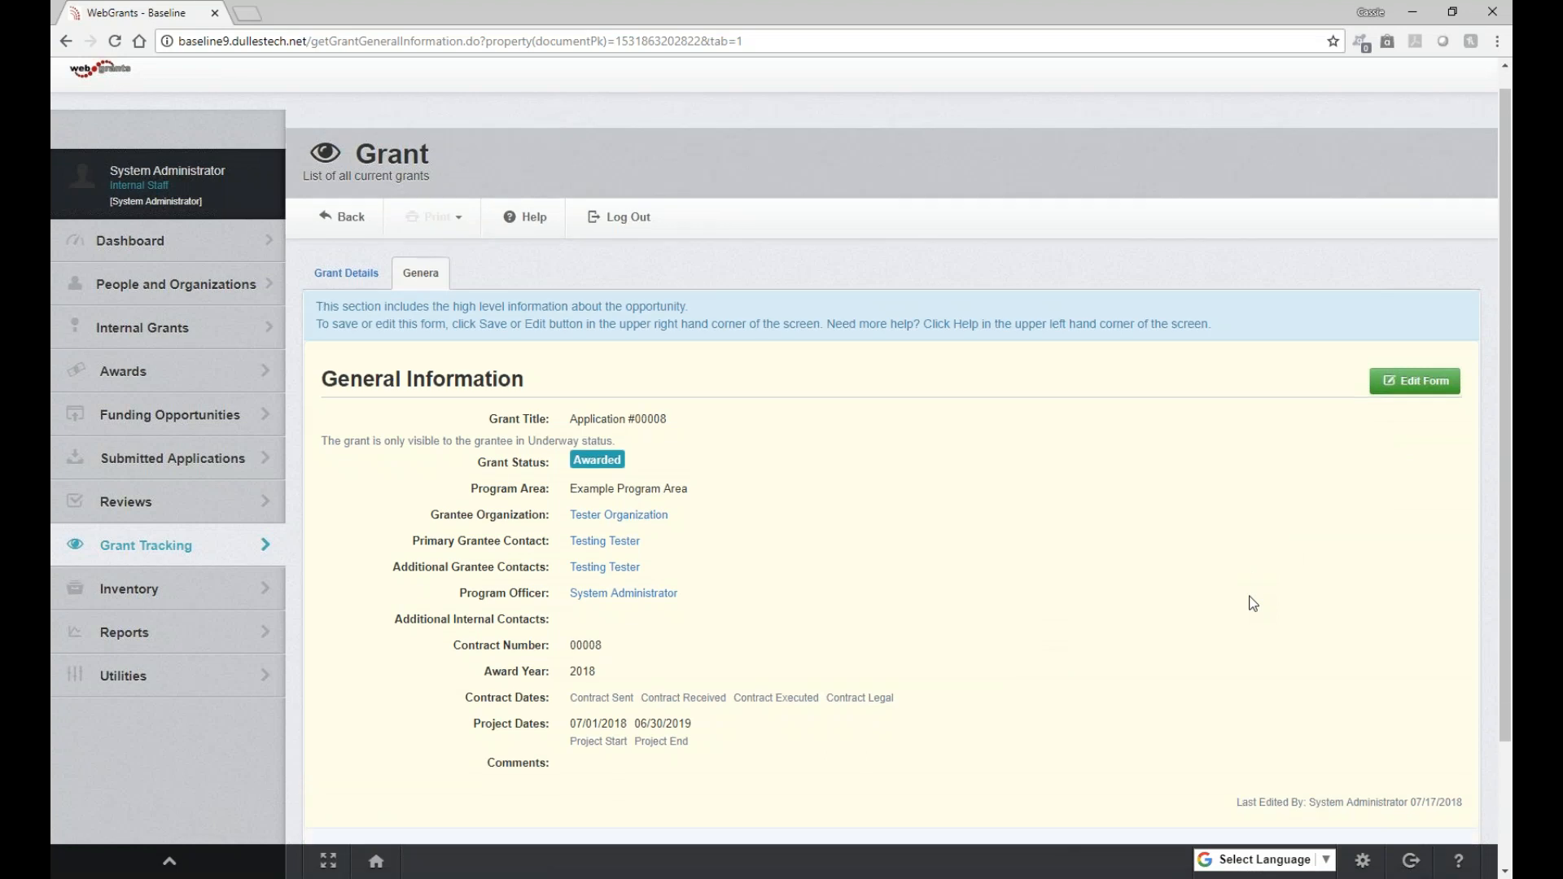
{"action": "scroll", "coordinate": [1245, 604], "scroll_direction": "down", "scroll_amount": 2}
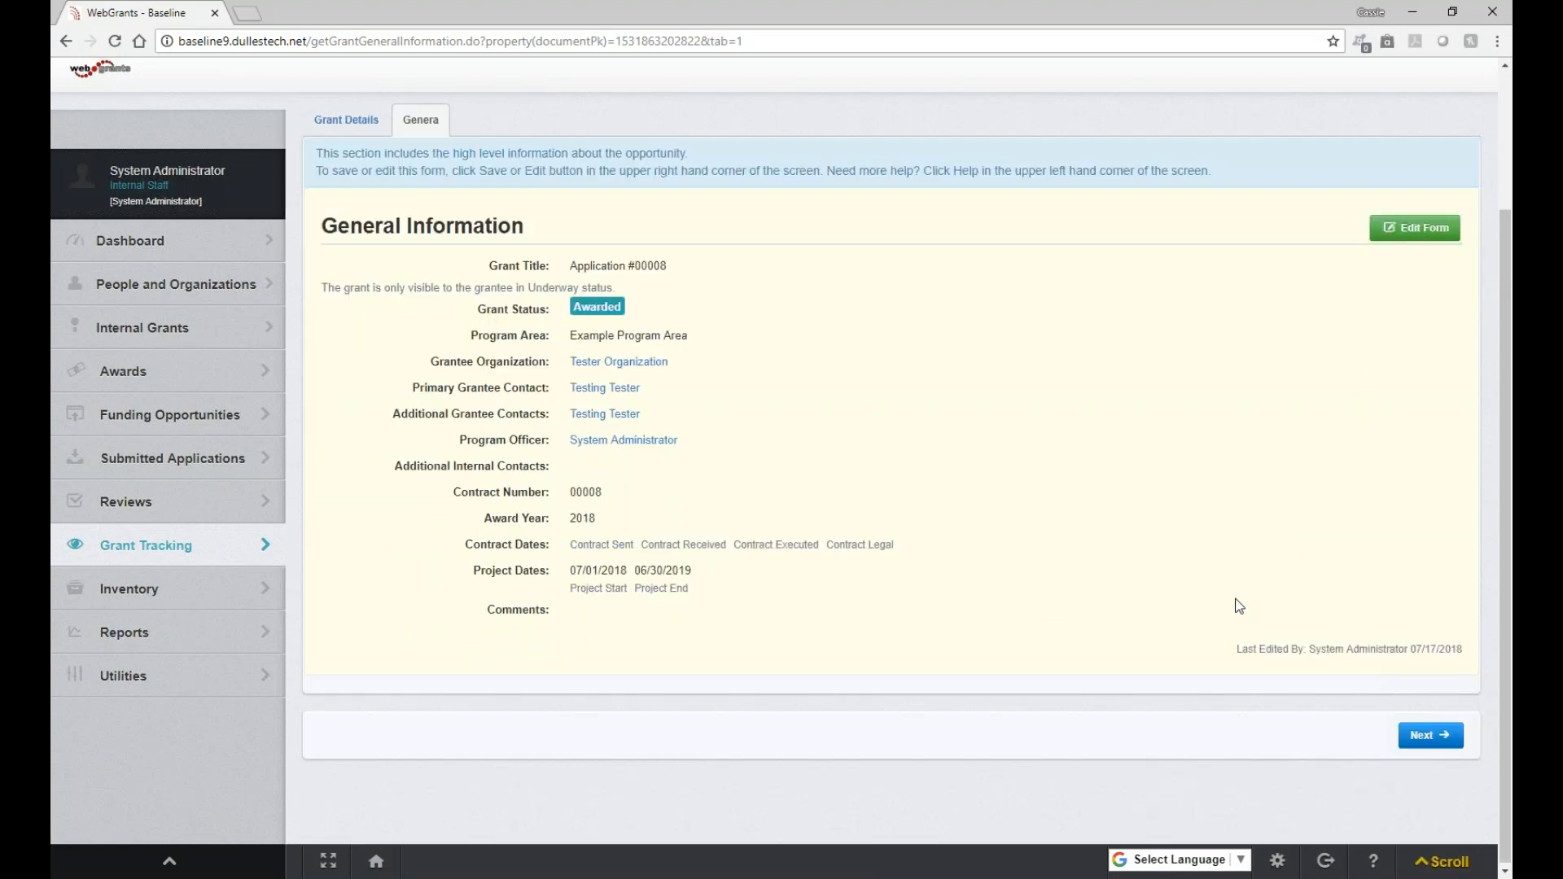
Edit the General Information form, adding System Administrator as additional internal contact and setting the program officer to Client Administrator
{"action": "left_click", "coordinate": [1411, 243]}
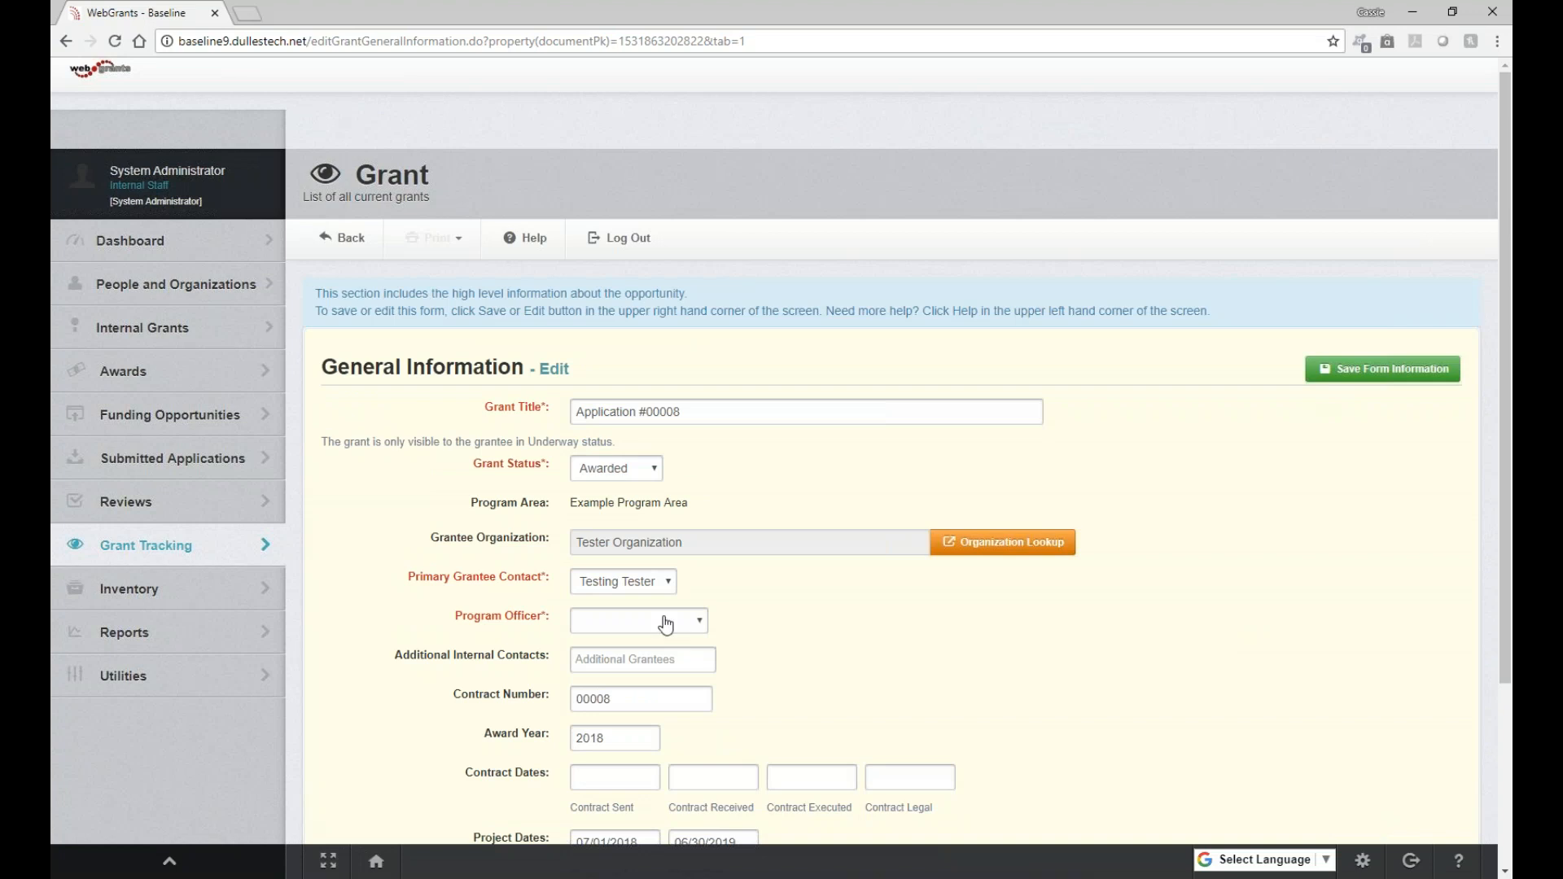
{"action": "left_click", "coordinate": [659, 660]}
{"action": "left_click", "coordinate": [639, 686]}
{"action": "left_click", "coordinate": [651, 621]}
{"action": "left_click", "coordinate": [638, 656]}
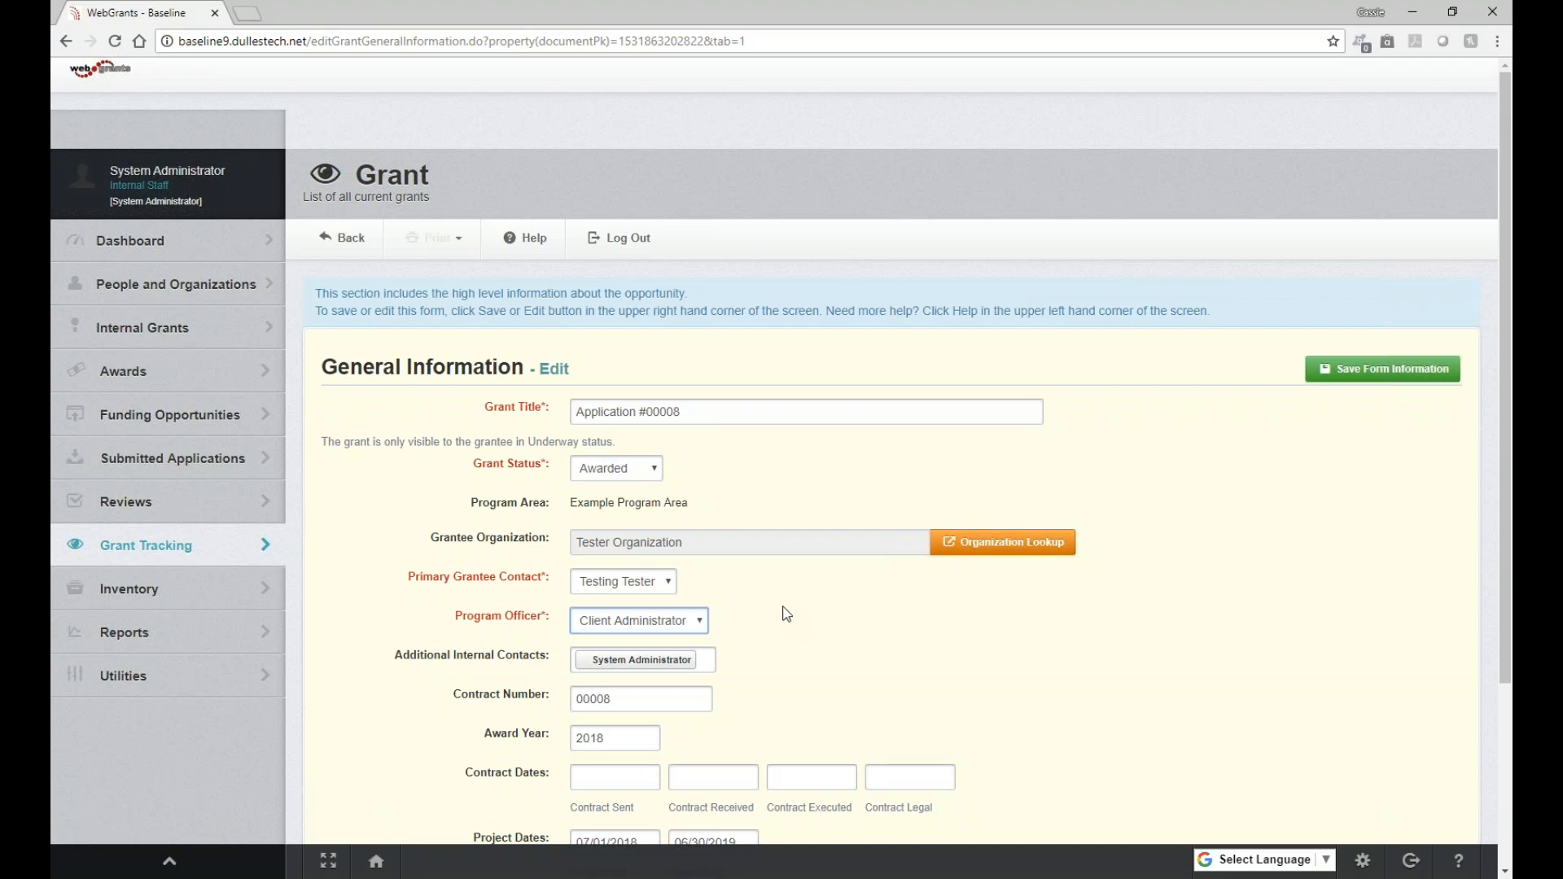
Check the contract and project date fields, enlarge the Comments box, and save the General Information form
{"action": "scroll", "coordinate": [786, 614], "scroll_direction": "down", "scroll_amount": 1}
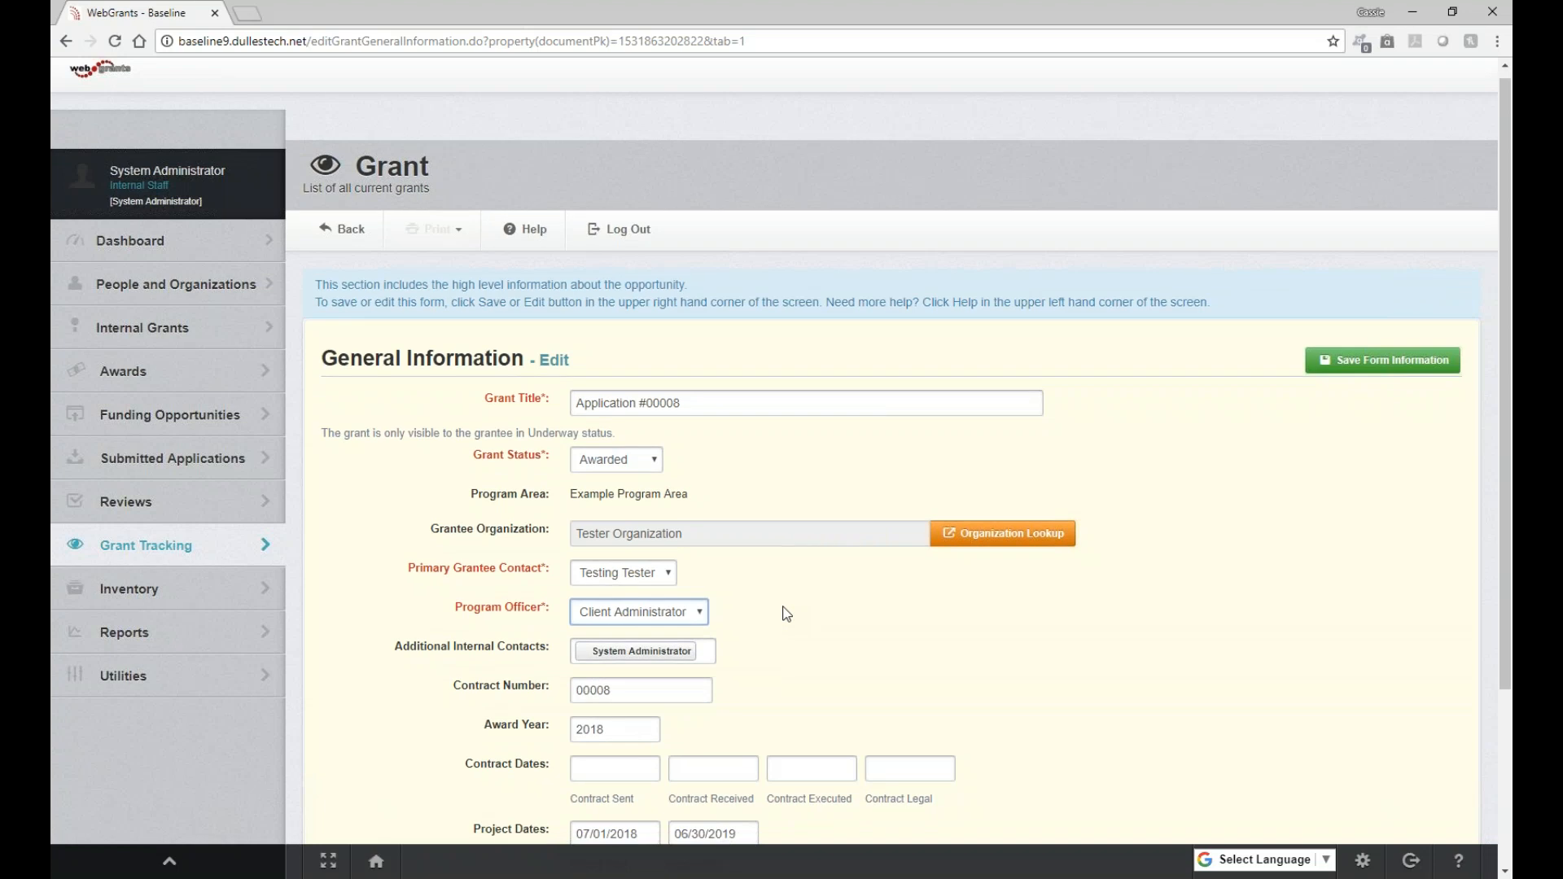
{"action": "scroll", "coordinate": [786, 614], "scroll_direction": "down", "scroll_amount": 1}
{"action": "left_click", "coordinate": [648, 606]}
{"action": "left_click", "coordinate": [781, 601]}
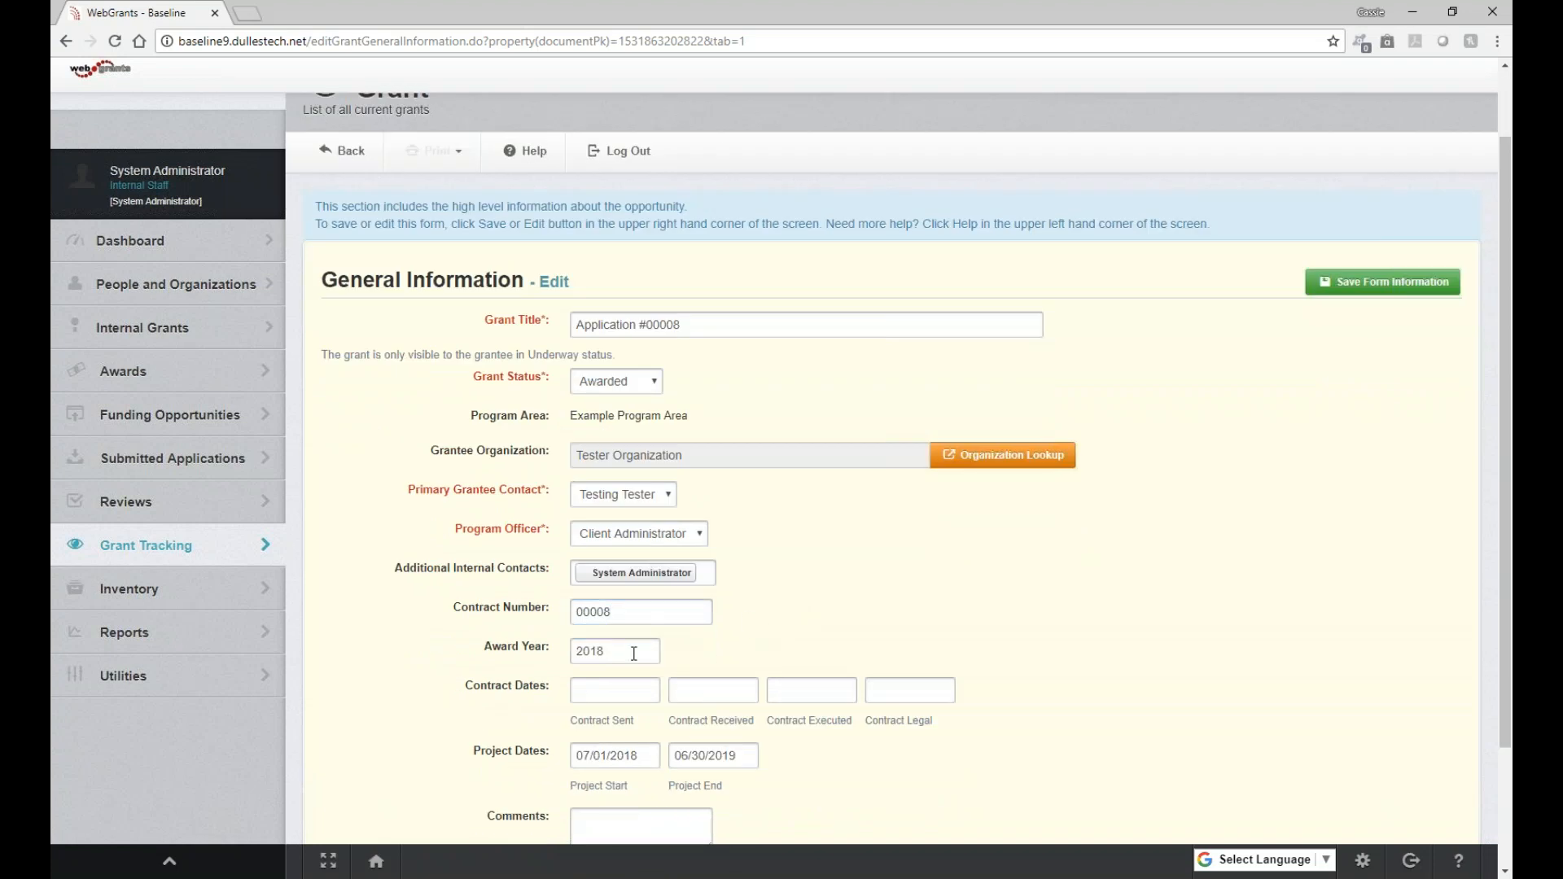
{"action": "scroll", "coordinate": [634, 654], "scroll_direction": "down", "scroll_amount": 1}
{"action": "scroll", "coordinate": [634, 654], "scroll_direction": "down", "scroll_amount": 1}
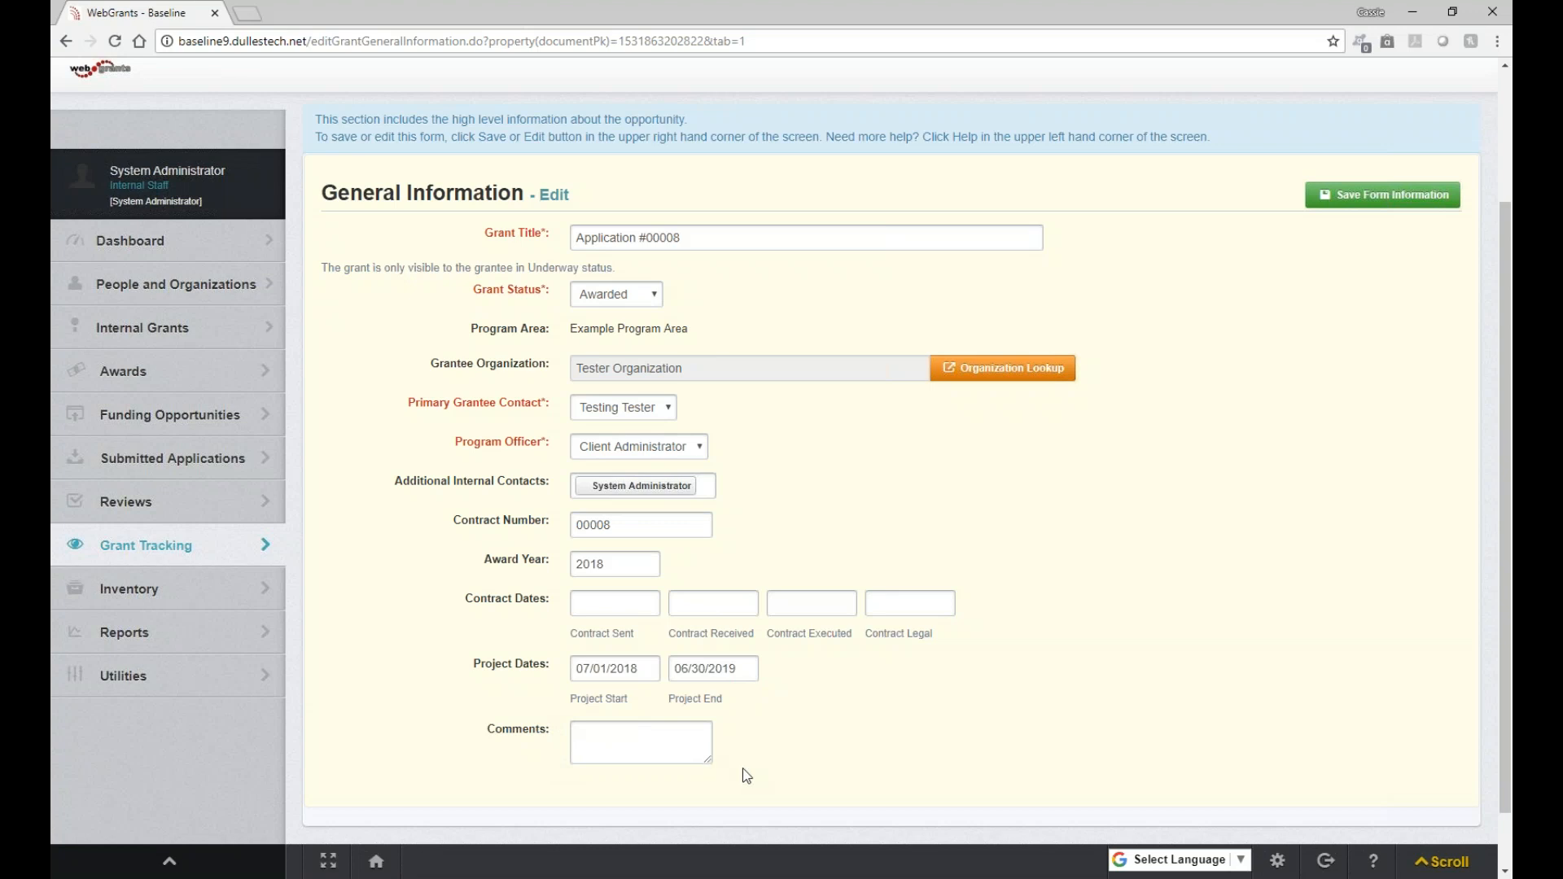
{"action": "left_click_drag", "start_coordinate": [769, 774], "coordinate": [871, 803]}
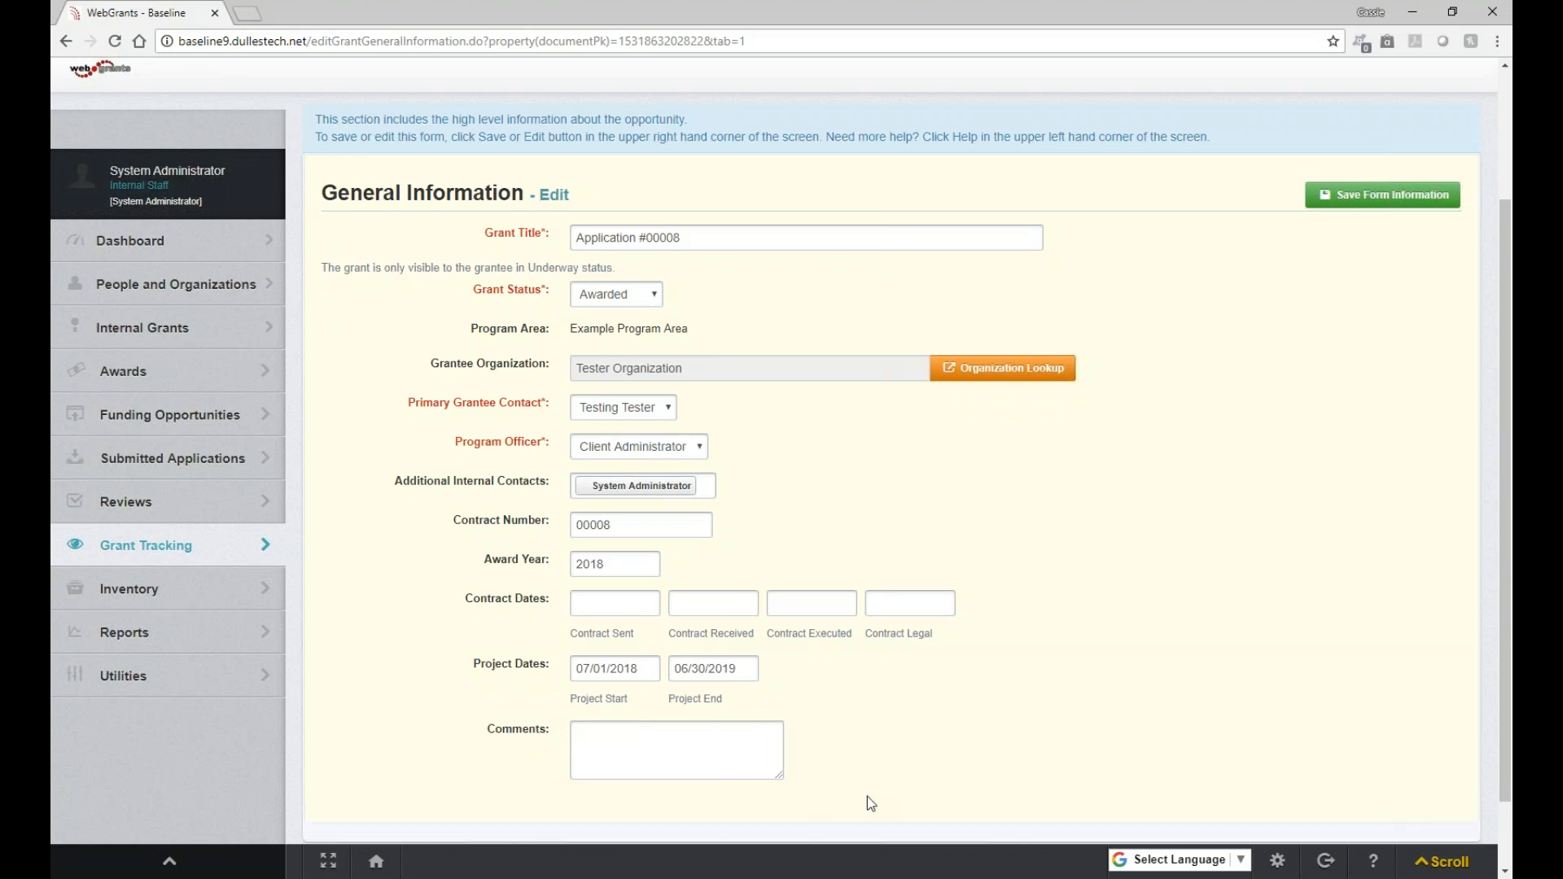
{"action": "left_click", "coordinate": [1382, 205]}
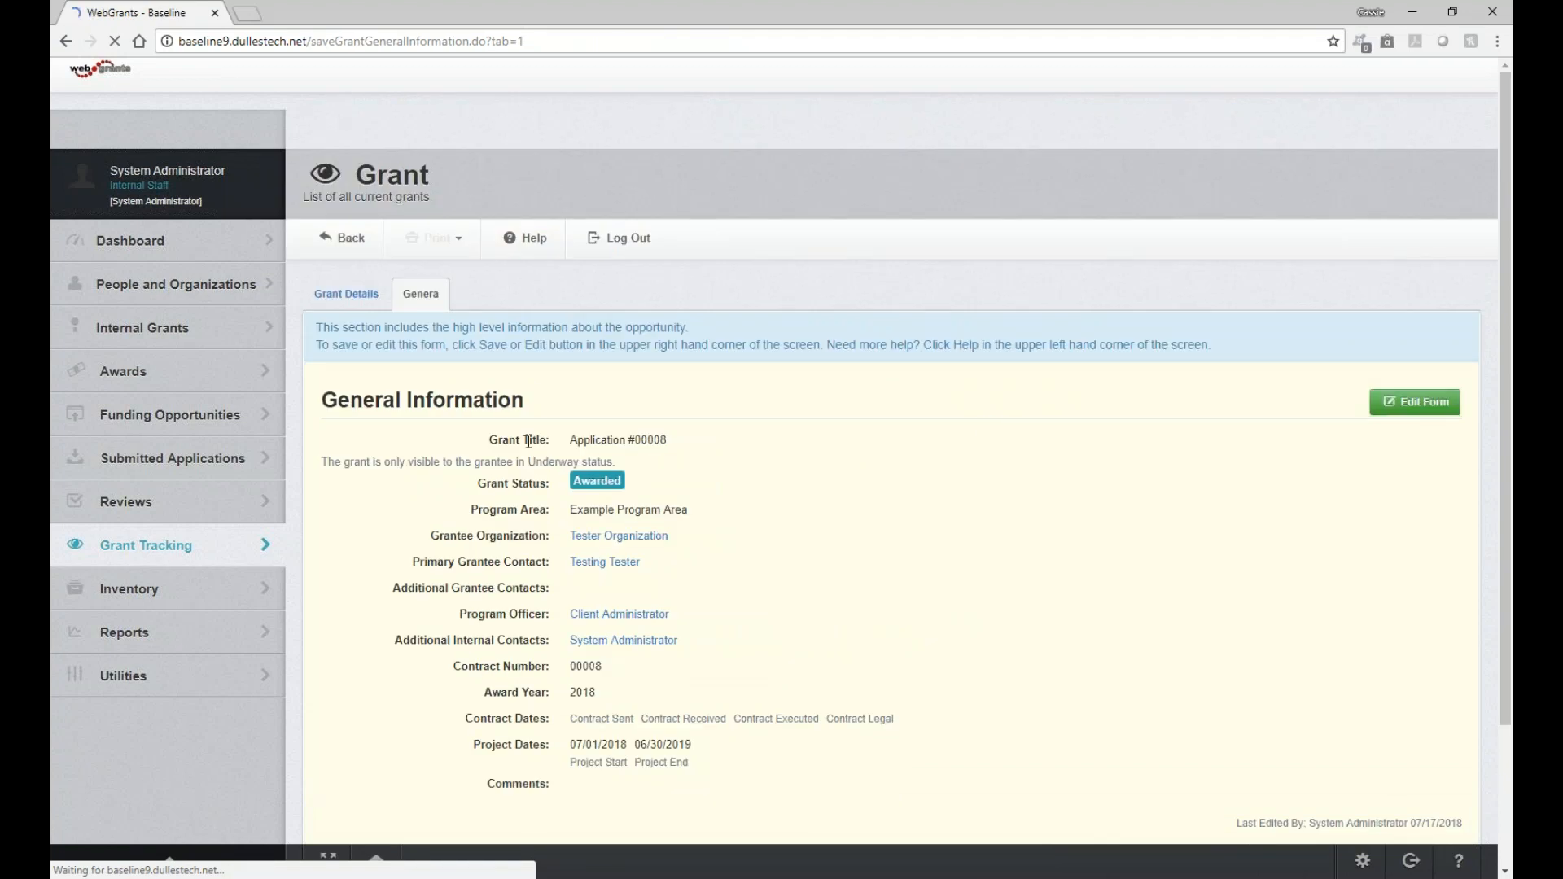
Open the Final Approval application list for the Training Funding Opportunity under Reviews
{"action": "left_click", "coordinate": [126, 502]}
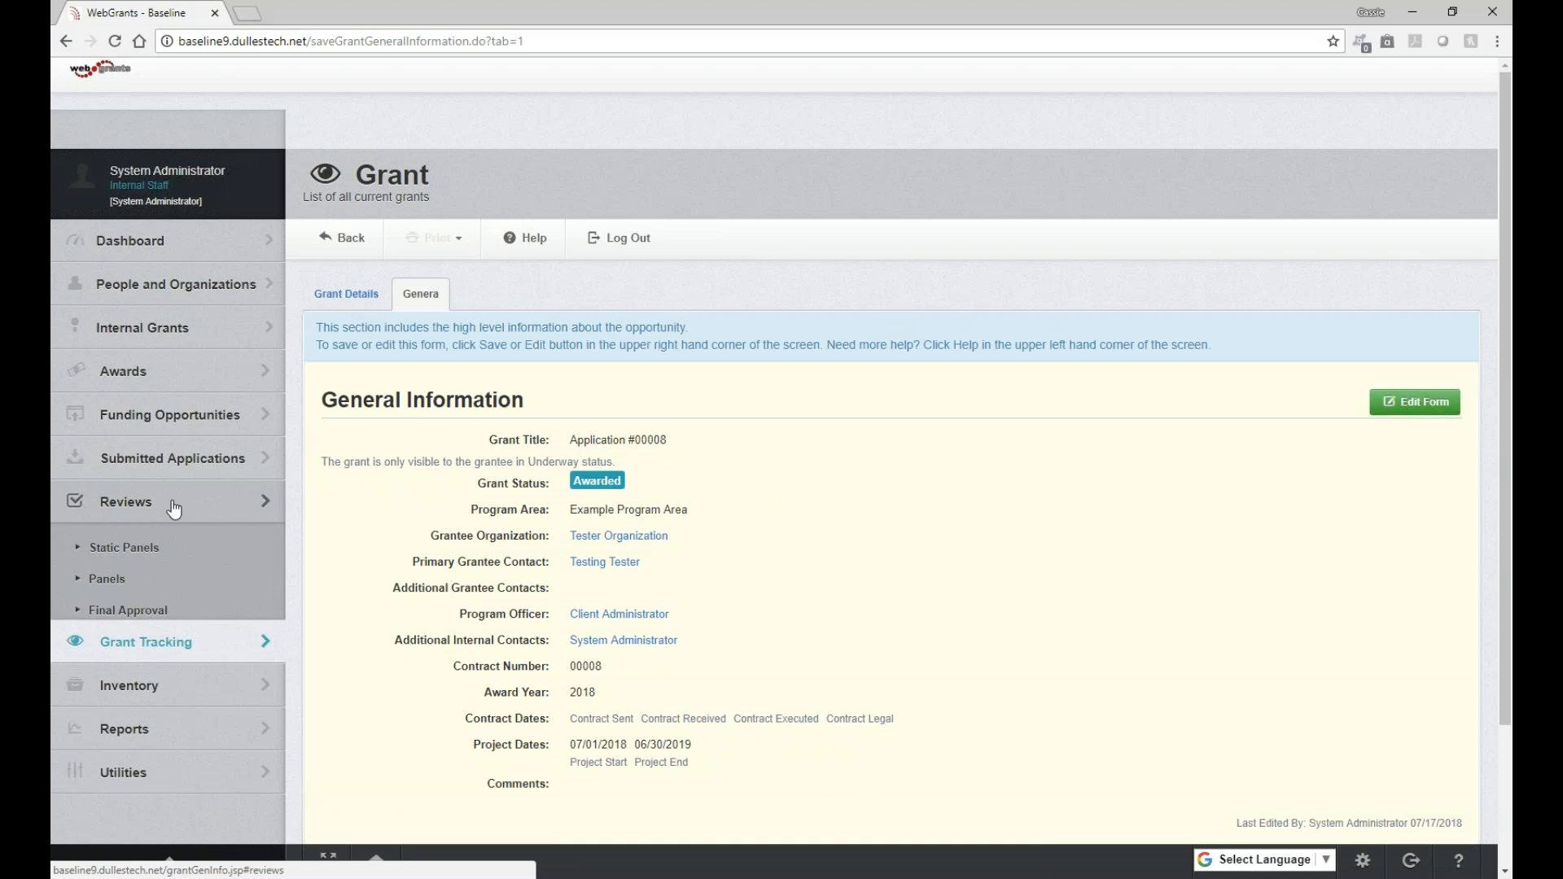
{"action": "left_click", "coordinate": [182, 608]}
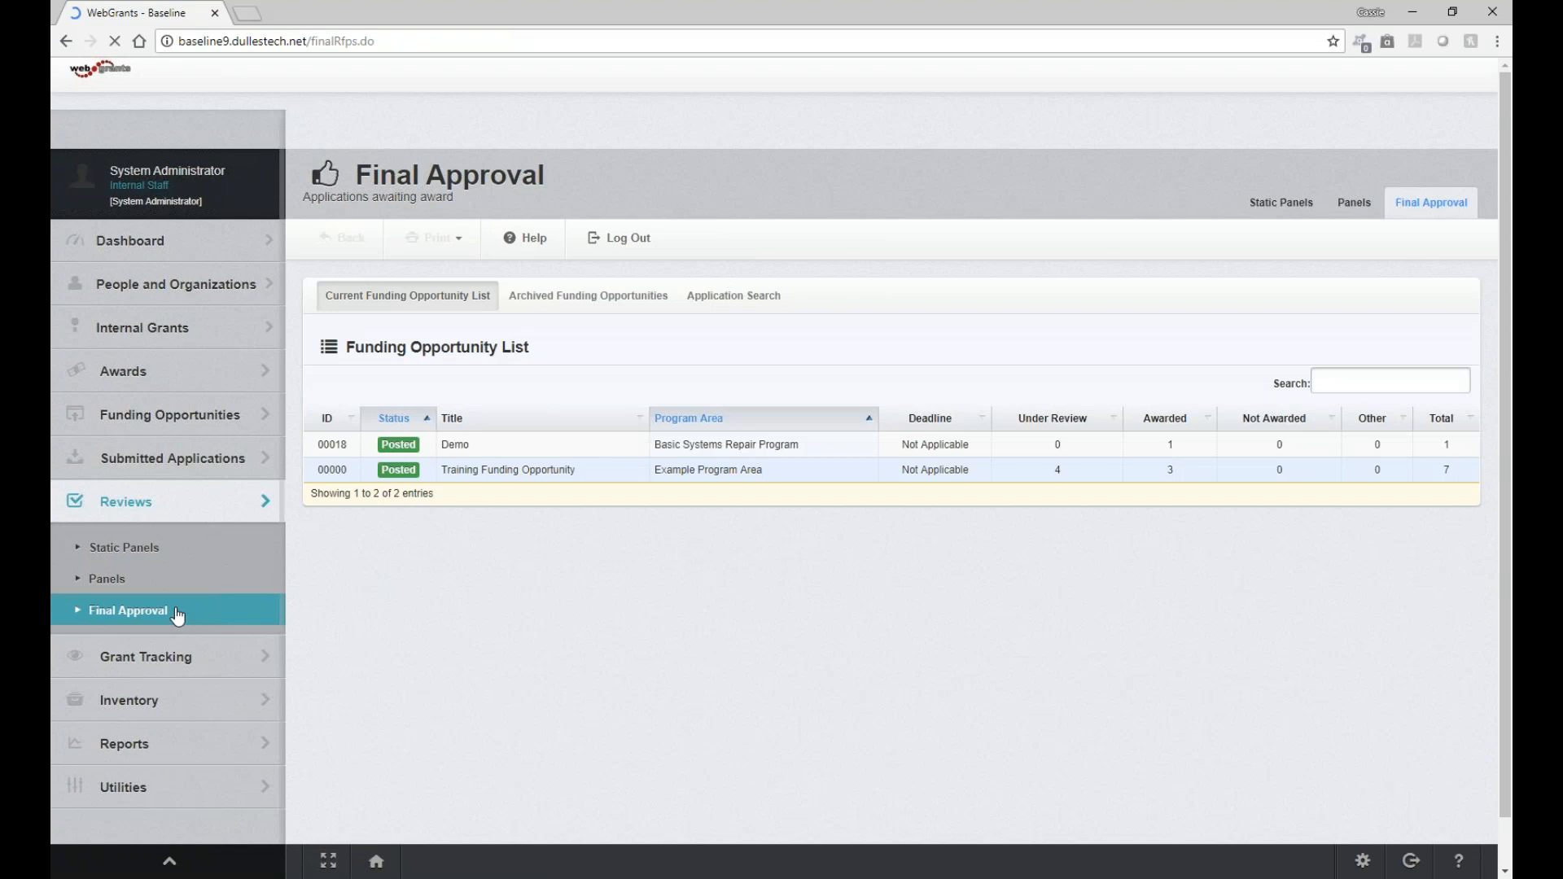
{"action": "left_click", "coordinate": [519, 475]}
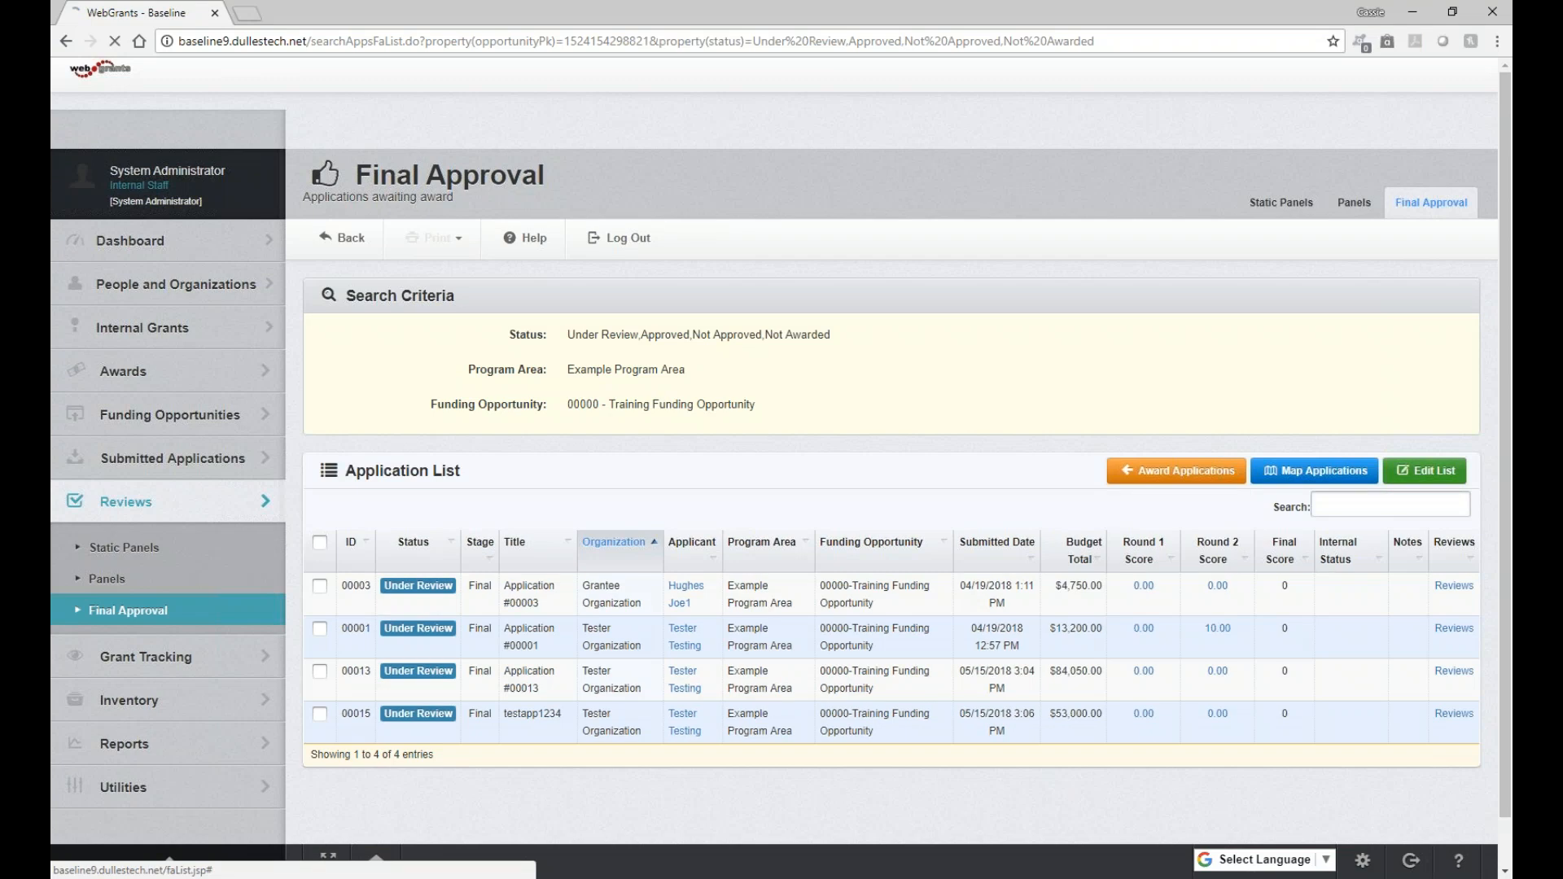
Edit the application list, setting applications 00003 and 00001 to Awarded and 00013 to Not Awarded, and save the list
{"action": "left_click", "coordinate": [400, 580]}
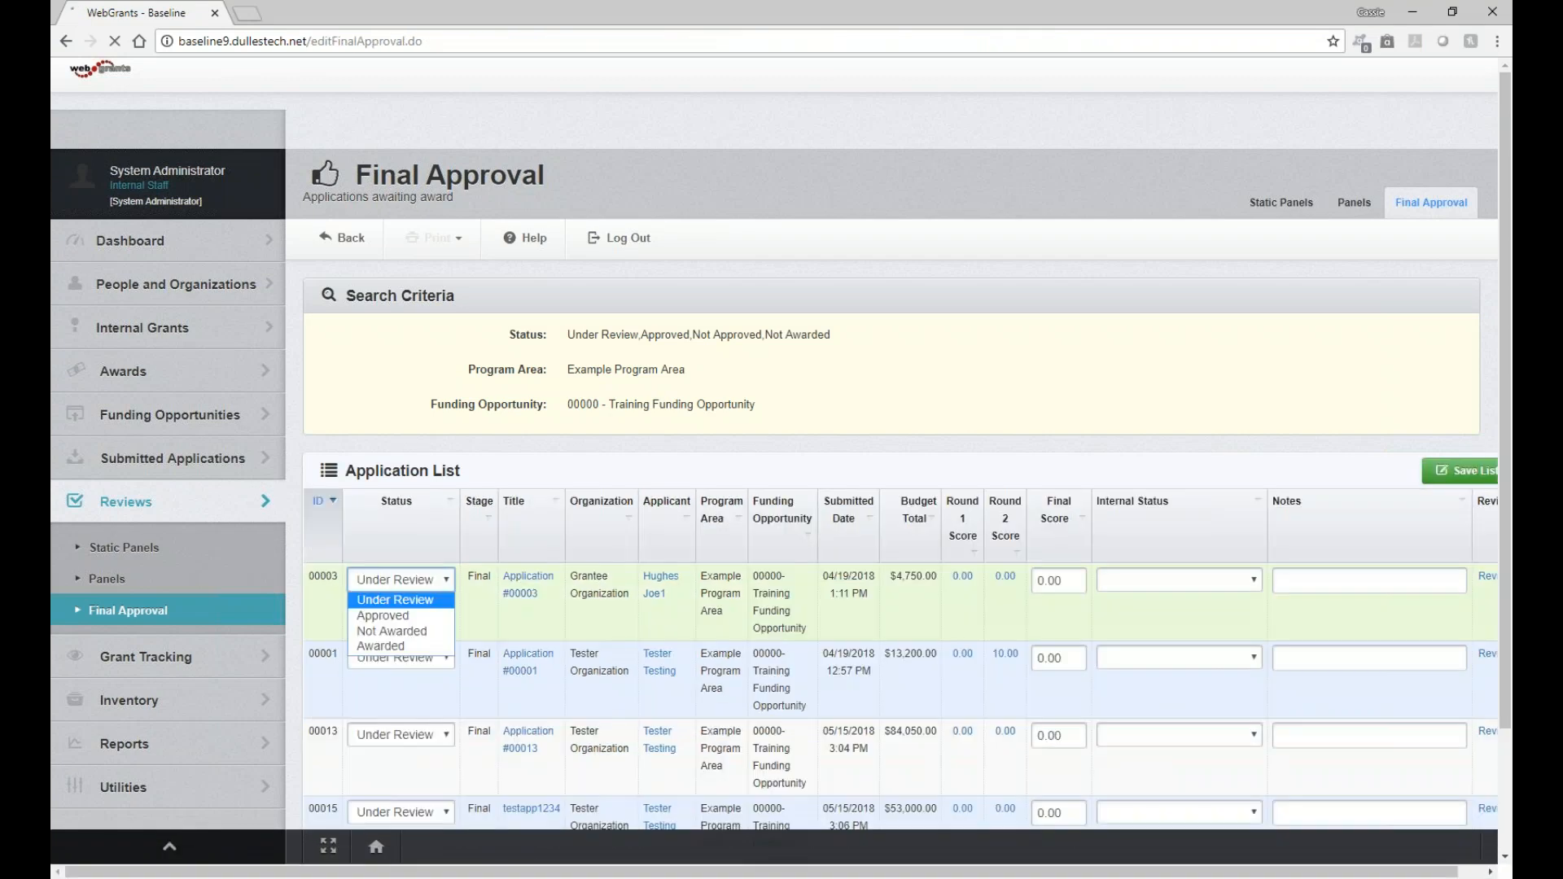
{"action": "left_click", "coordinate": [382, 645]}
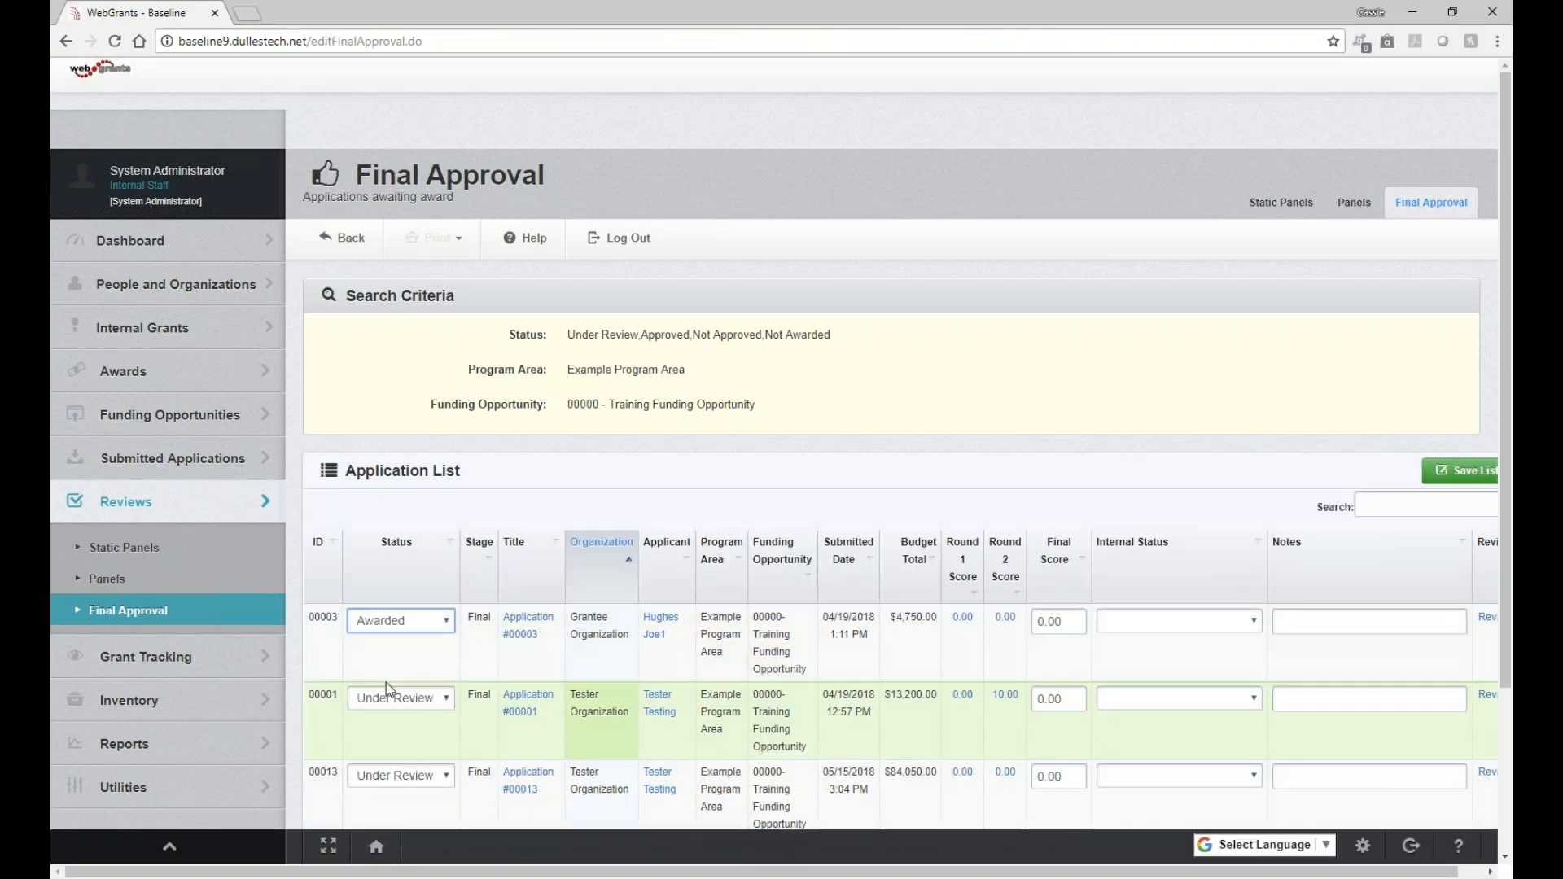
{"action": "scroll", "coordinate": [386, 682], "scroll_direction": "down", "scroll_amount": 2}
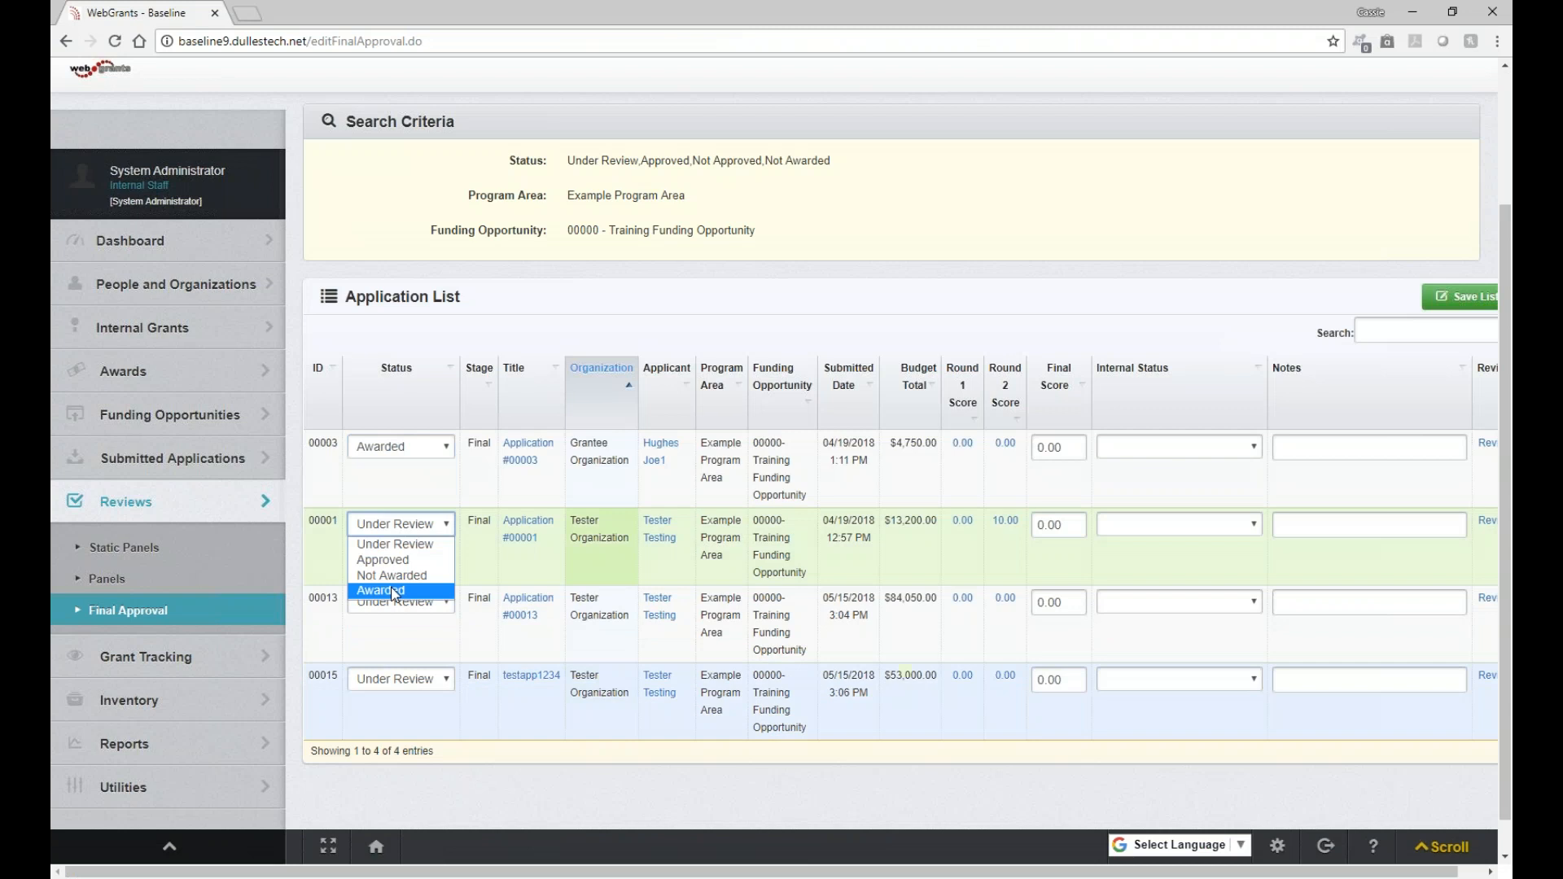
{"action": "left_click", "coordinate": [402, 525]}
{"action": "left_click", "coordinate": [390, 590]}
{"action": "left_click", "coordinate": [402, 602]}
{"action": "left_click", "coordinate": [397, 655]}
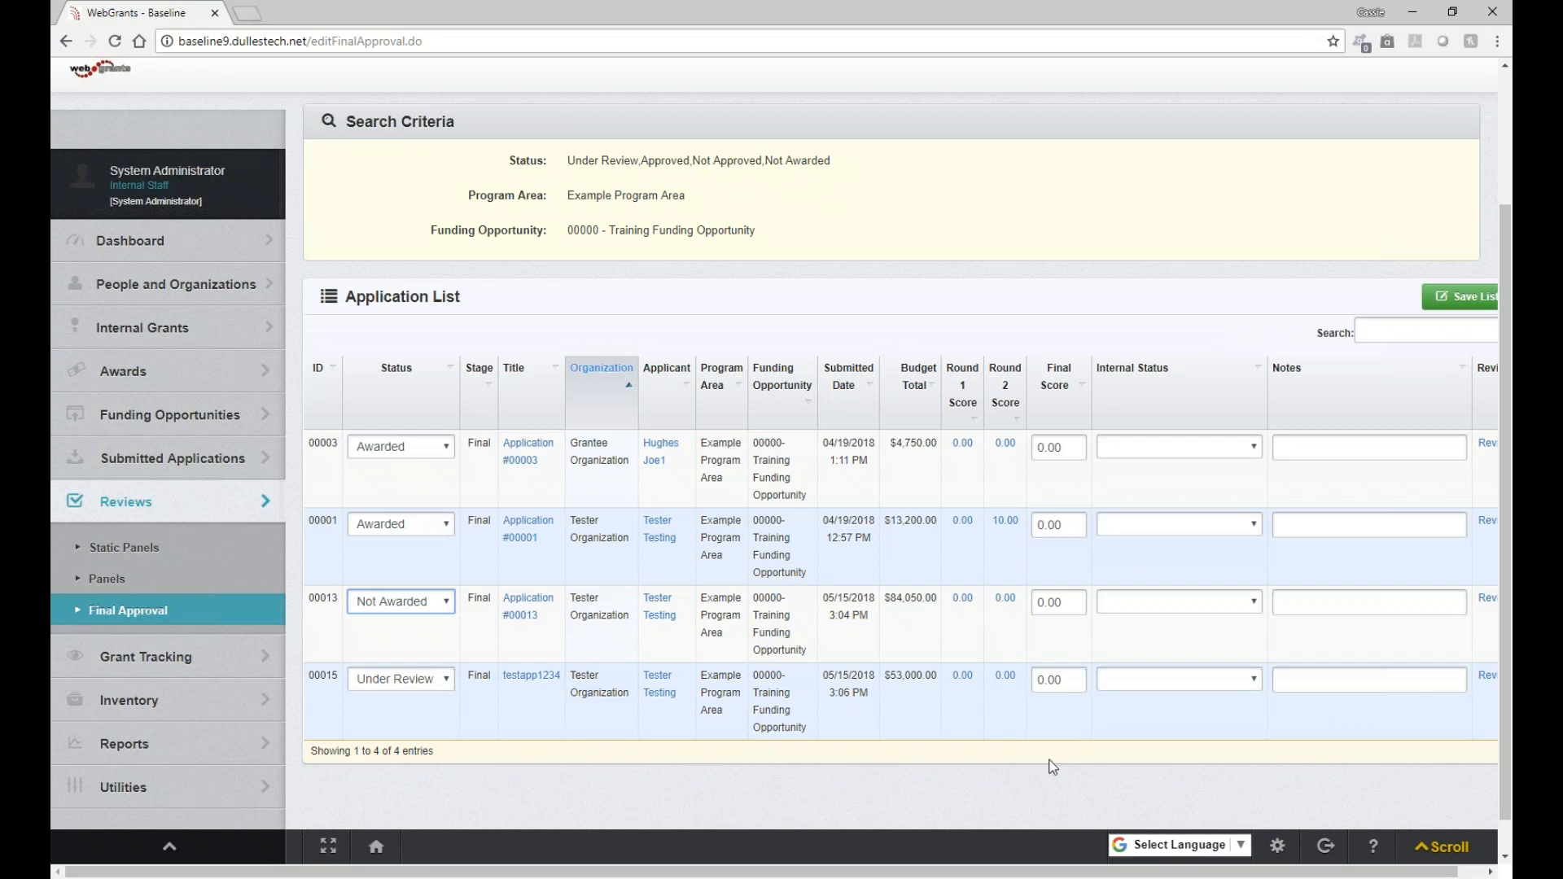
{"action": "left_click", "coordinate": [1453, 297]}
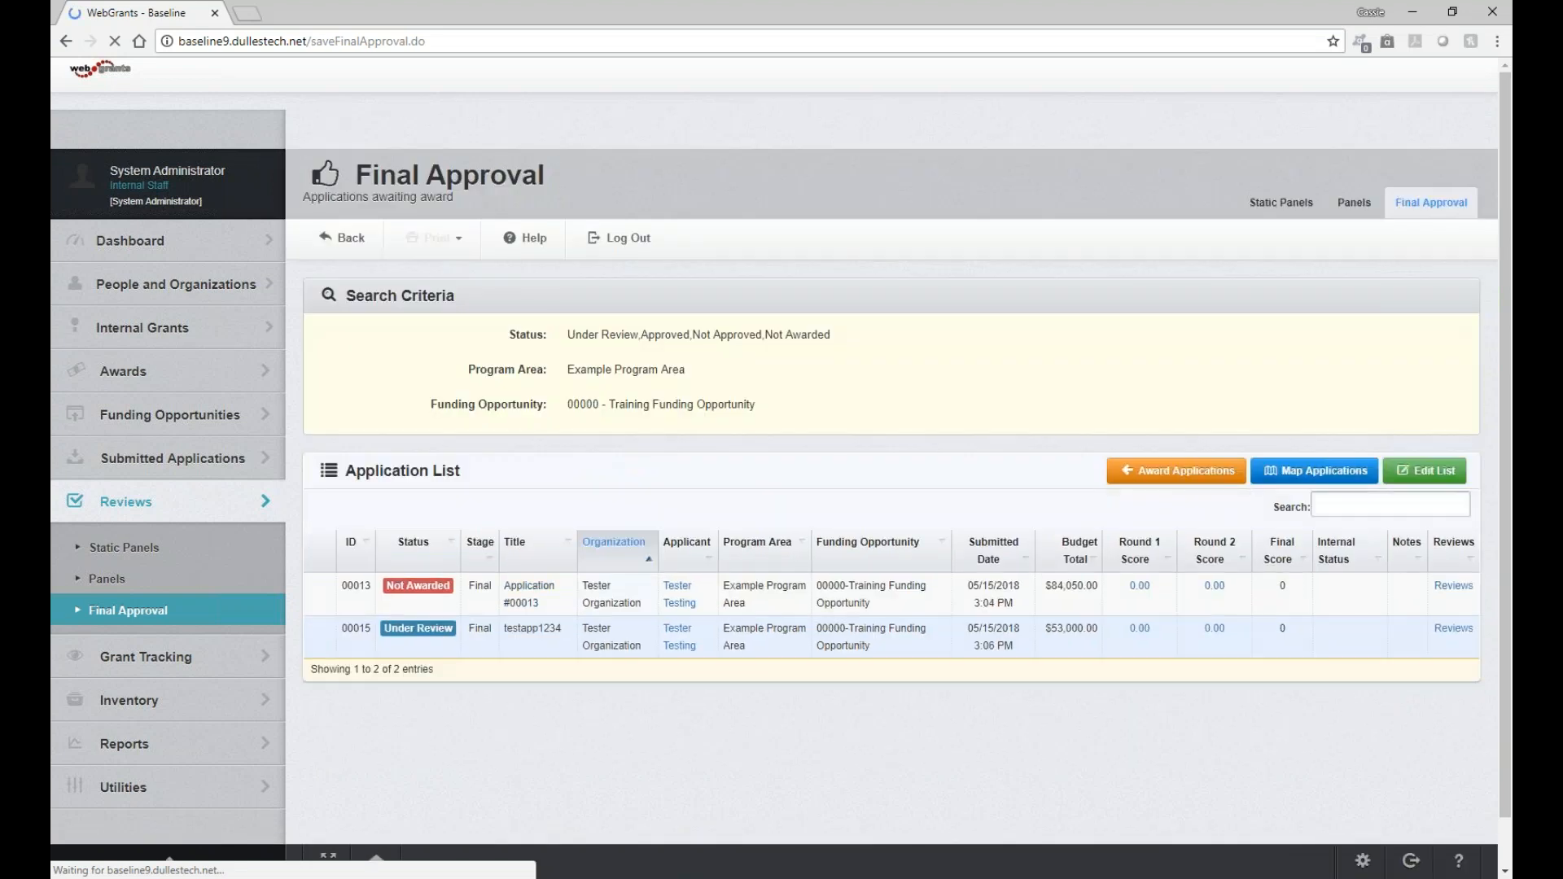
Search Grant Tracking for grants under the funding opportunity 00000 - Training Funding Opportunity
{"action": "left_click", "coordinate": [142, 664]}
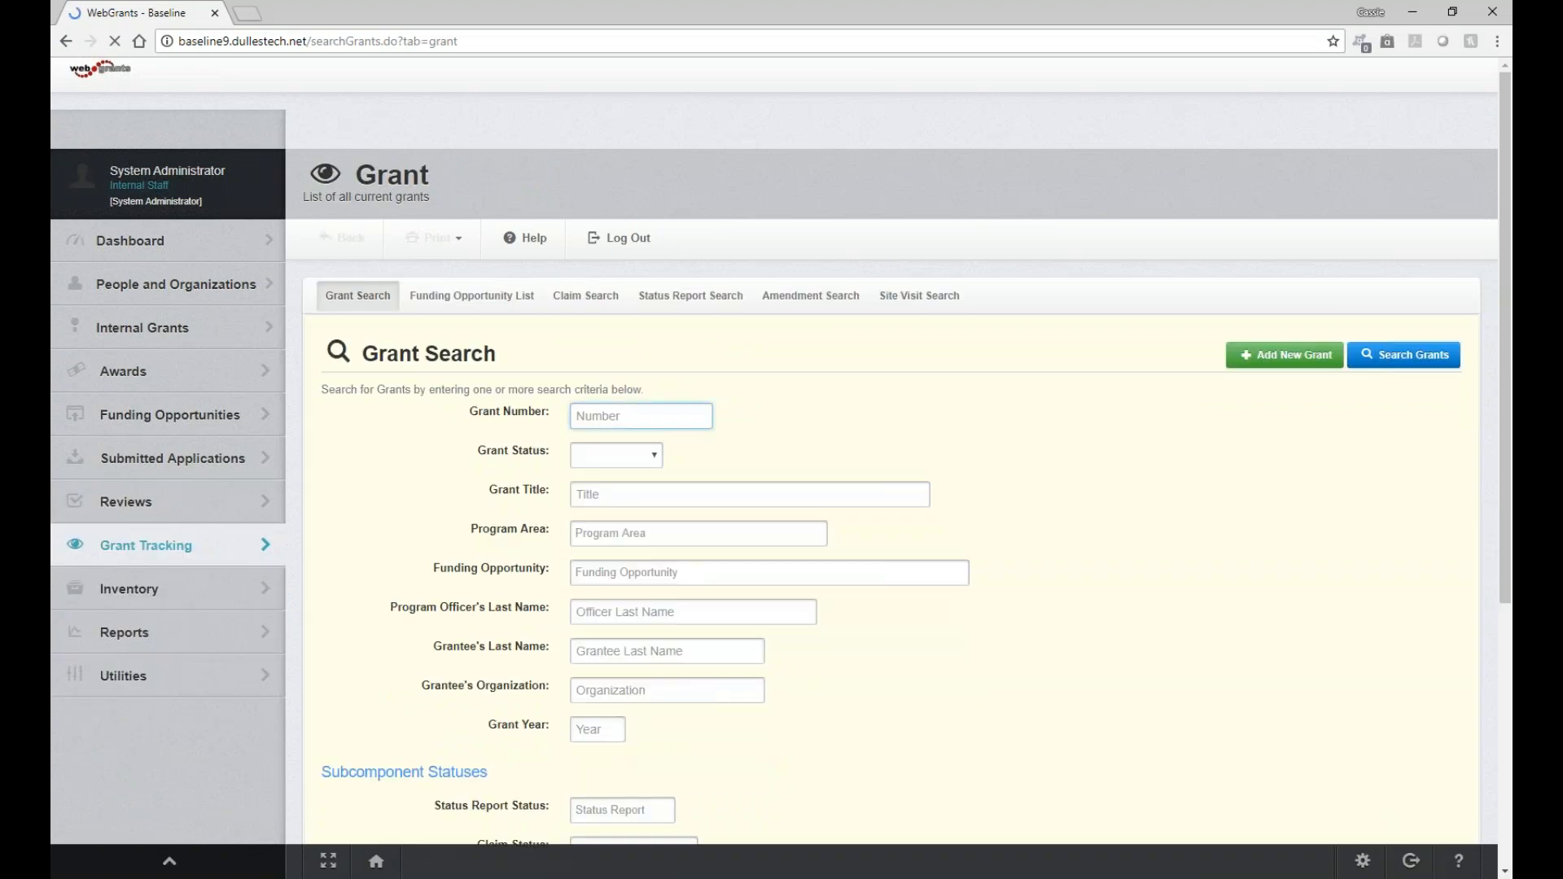
{"action": "left_click", "coordinate": [766, 572]}
{"action": "left_click", "coordinate": [669, 649]}
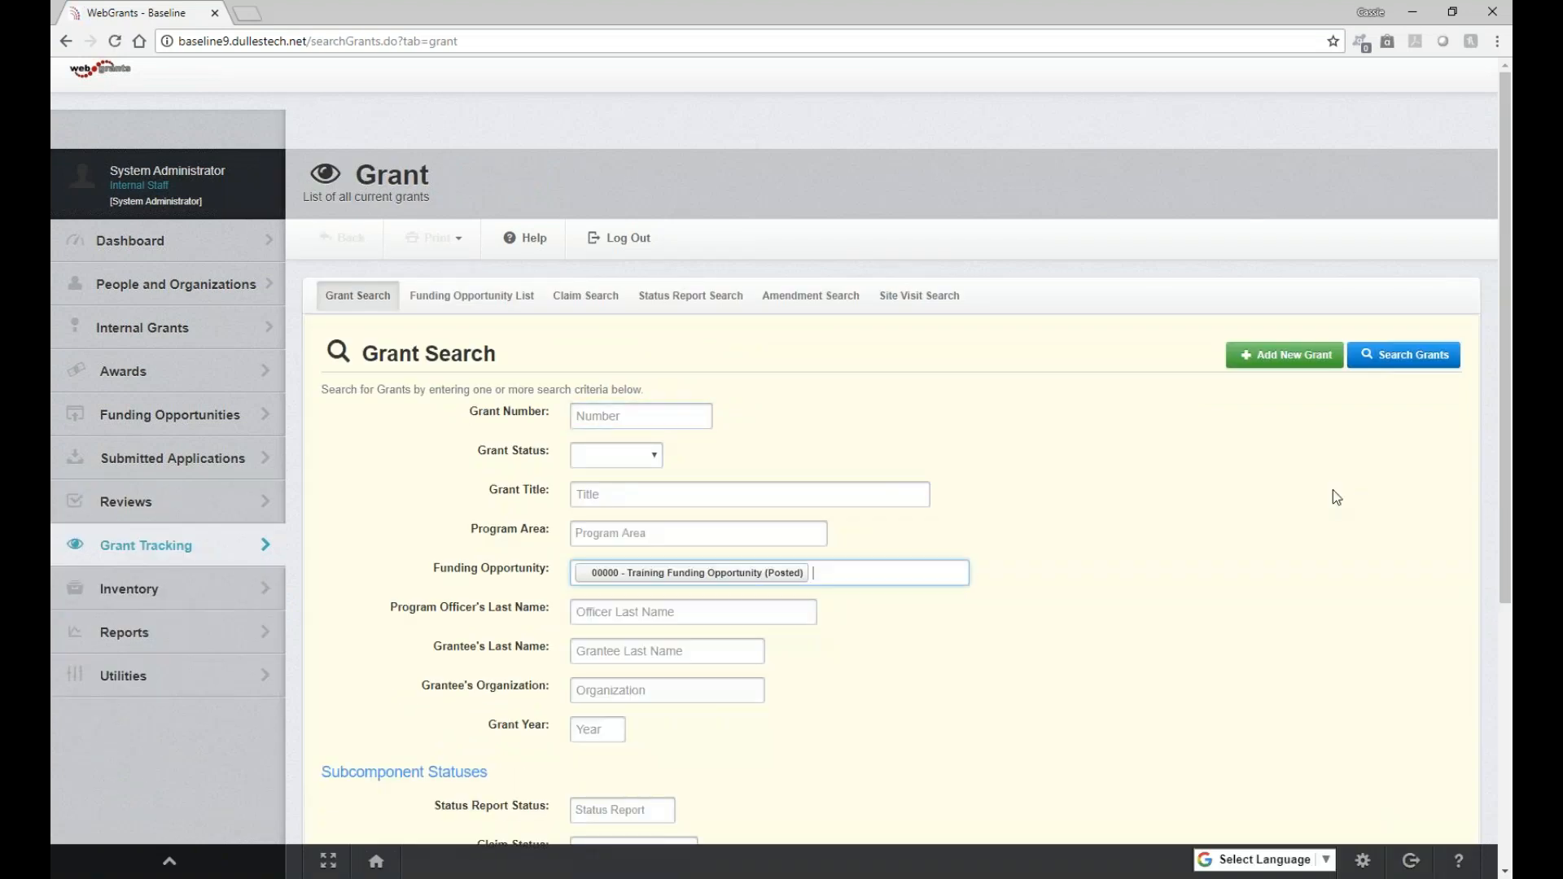
{"action": "left_click", "coordinate": [1434, 364]}
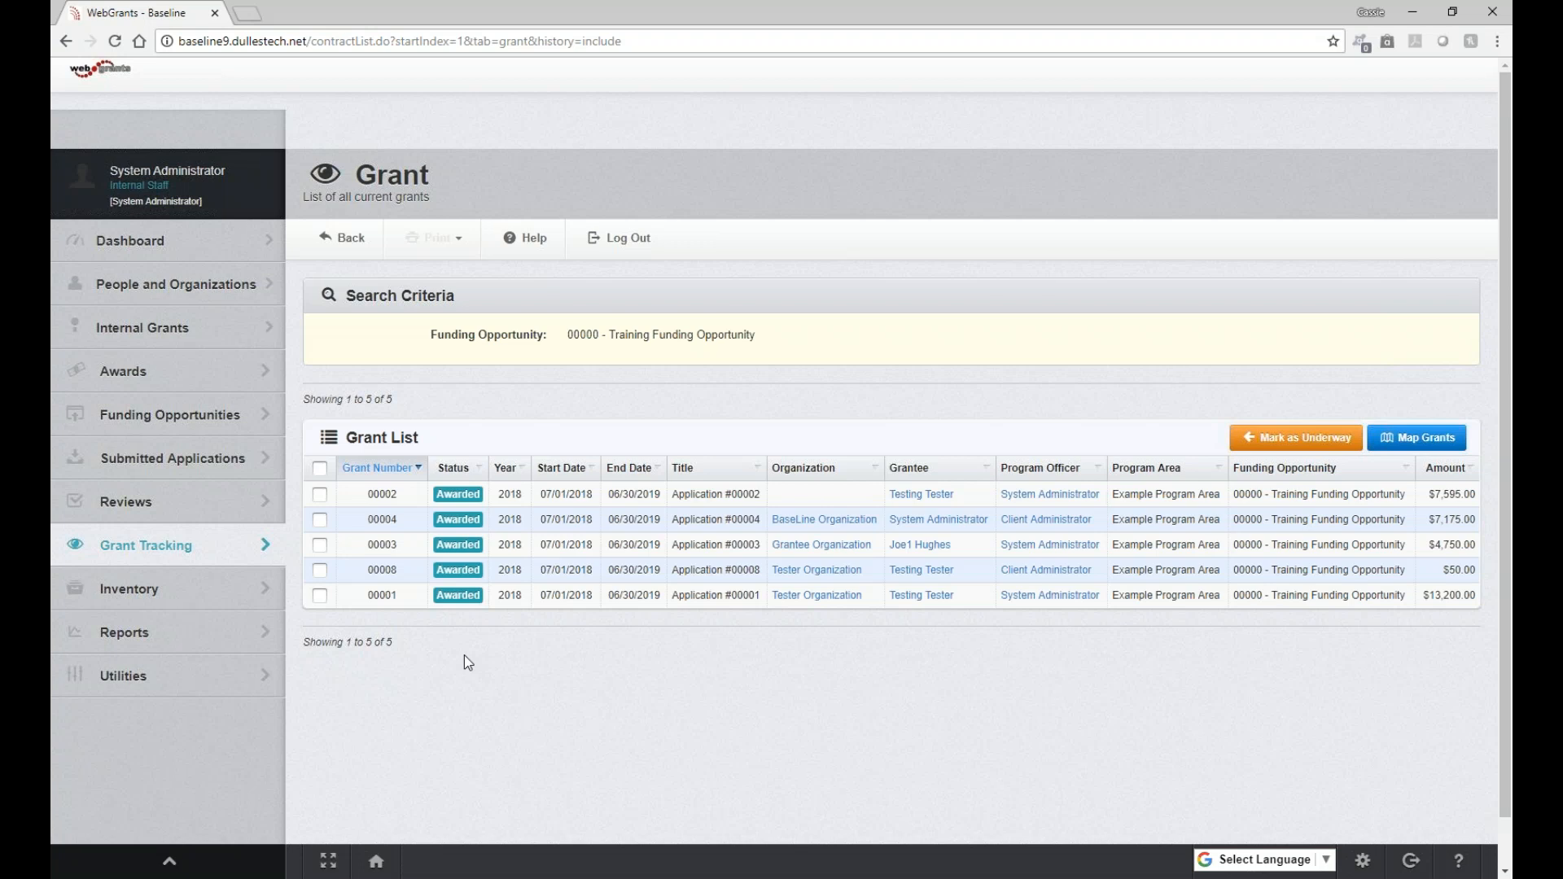
Open the Dashboard section from the grant list
{"action": "left_click", "coordinate": [177, 257]}
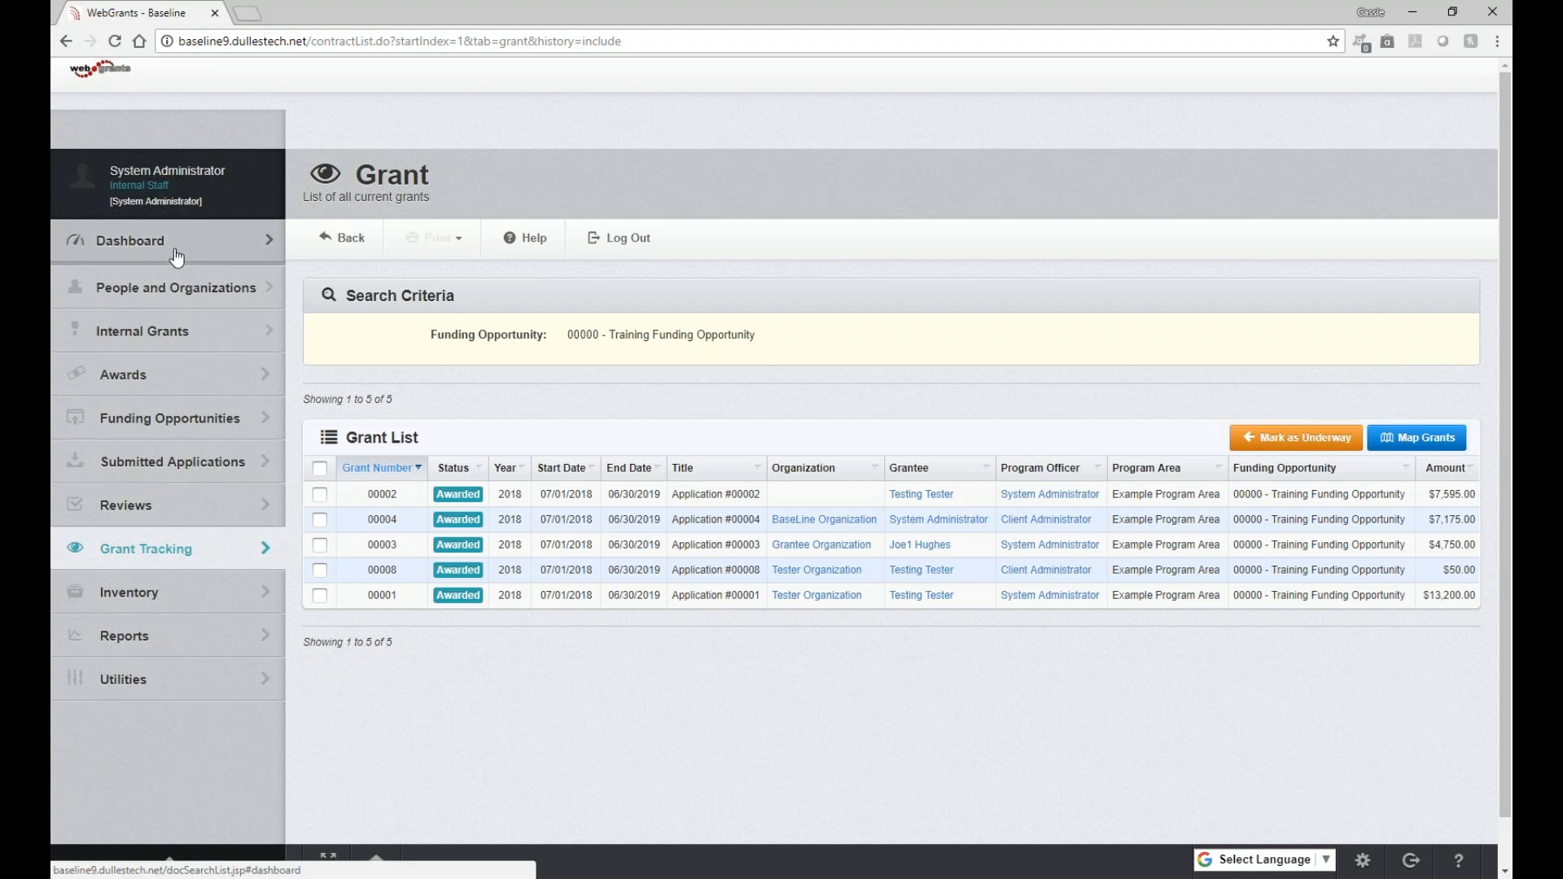